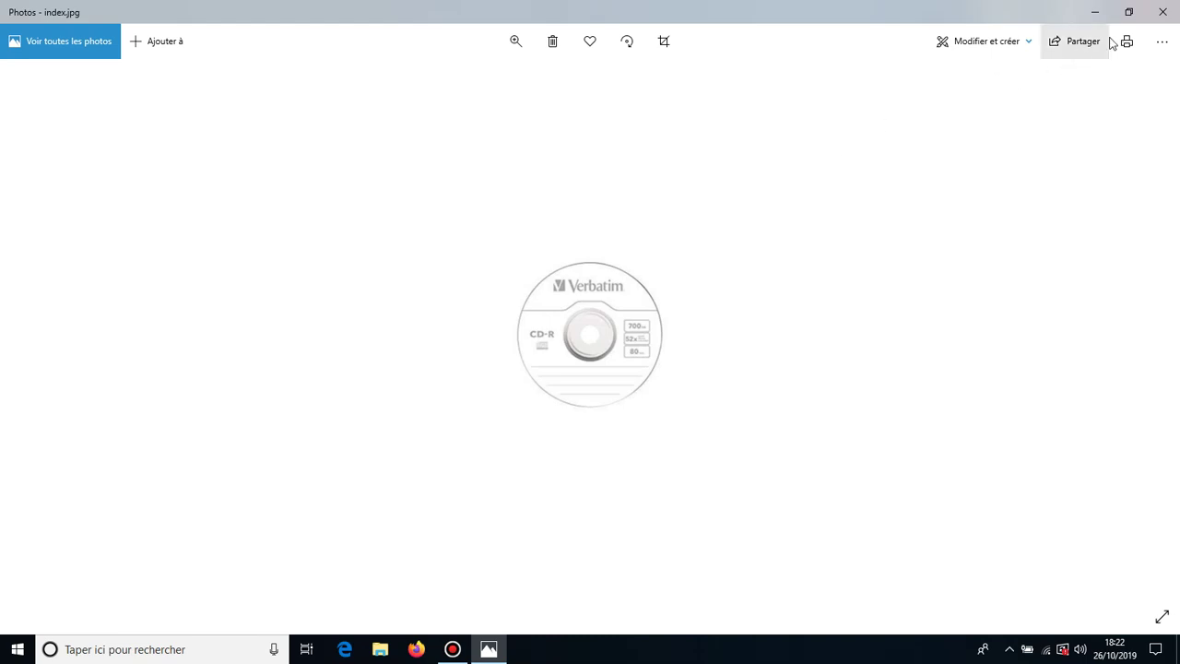
Close the CD-R picture and look through the songs in the "musiques cd 2" desktop folder.
{"action": "left_click", "coordinate": [1174, 11]}
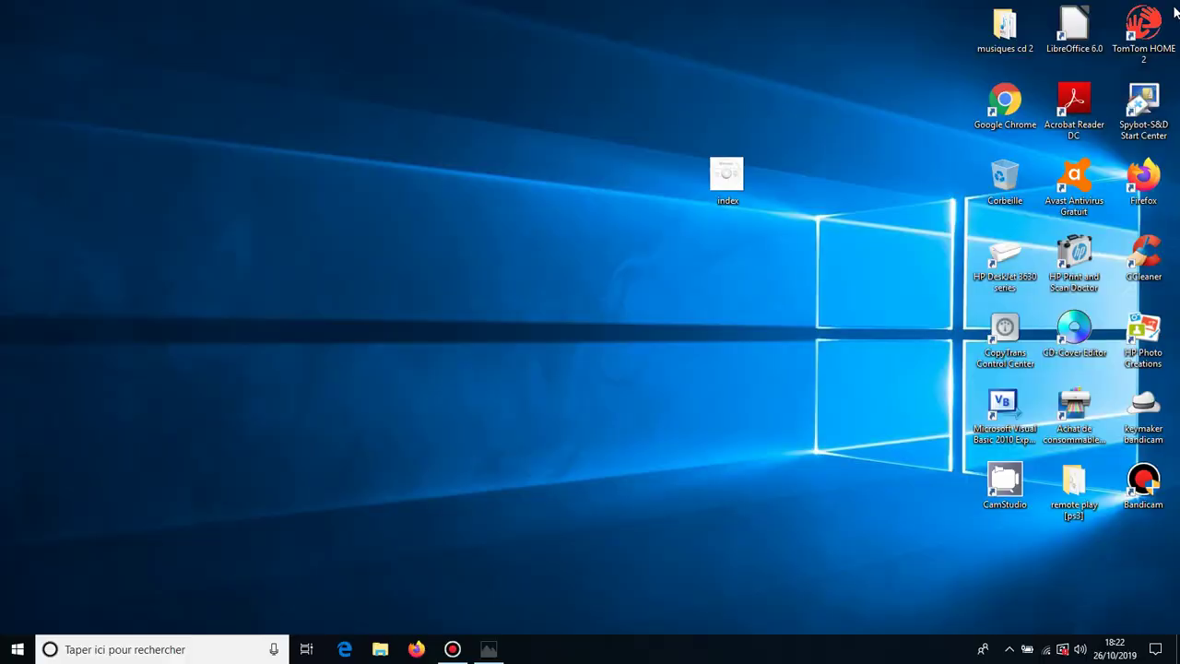
{"action": "left_click", "coordinate": [724, 366]}
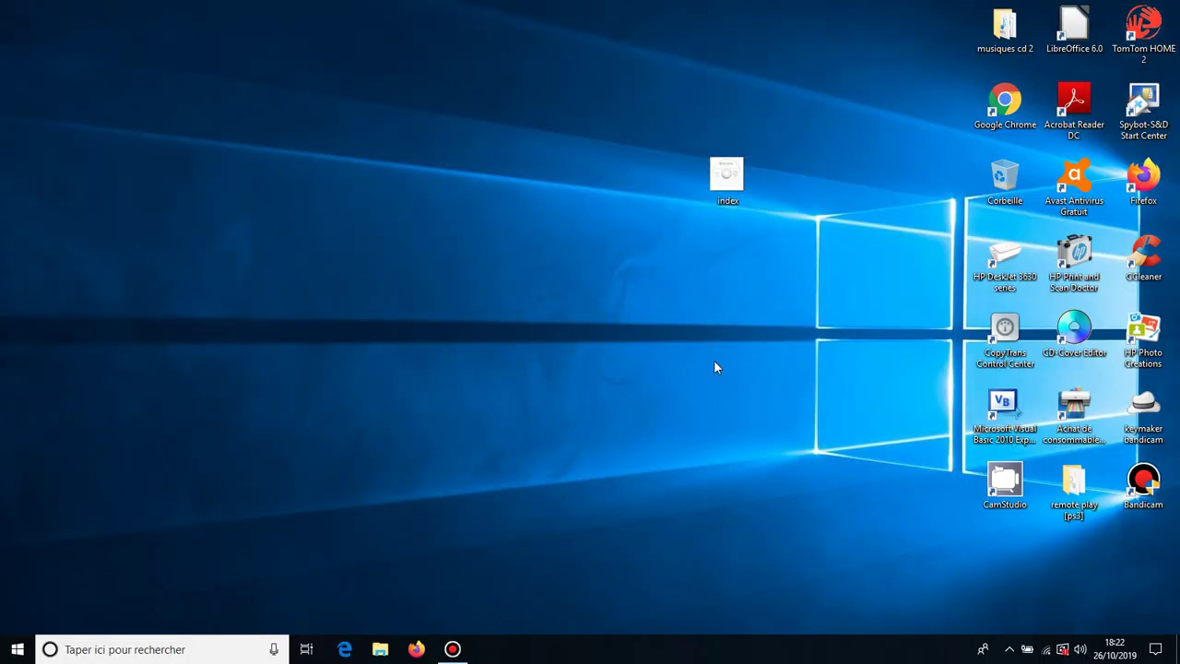
{"action": "double_click", "coordinate": [1003, 26]}
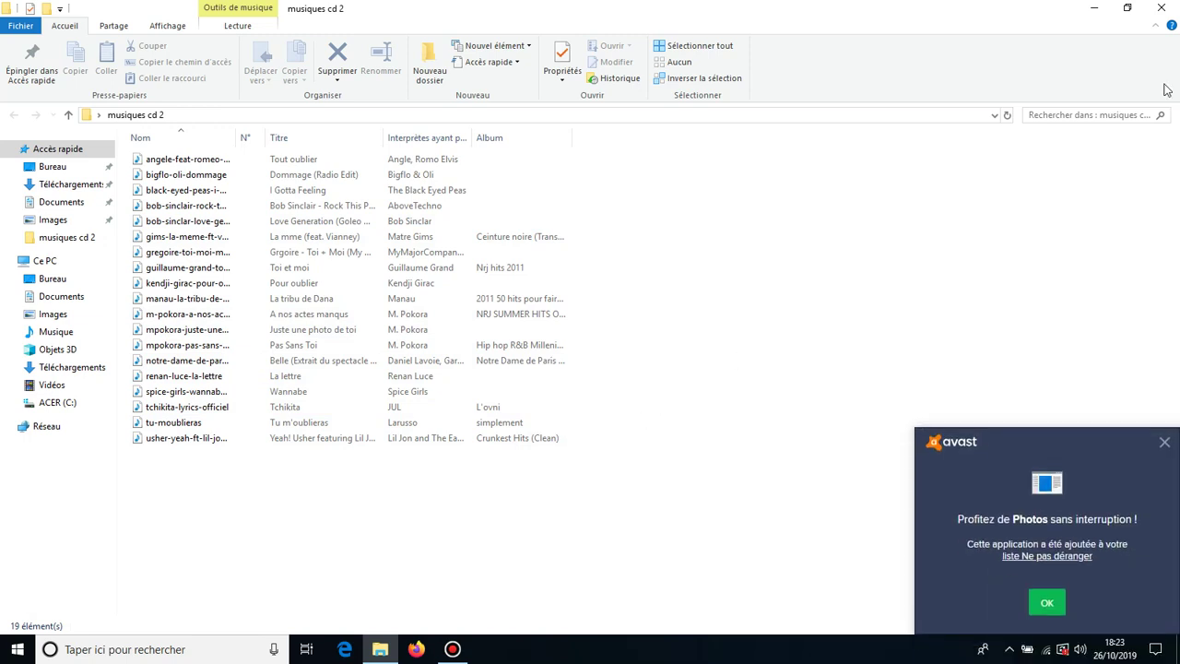
{"action": "left_click", "coordinate": [1162, 9]}
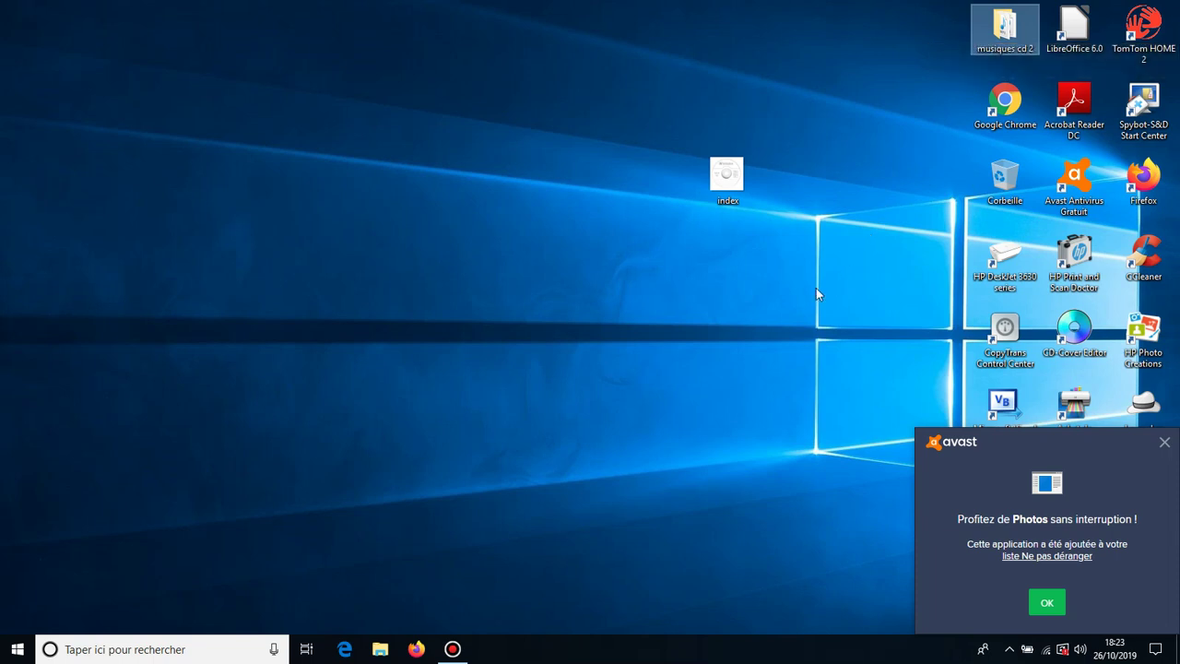
Dismiss the Avast notification and close the Windows Media Player window.
{"action": "left_click", "coordinate": [1165, 442]}
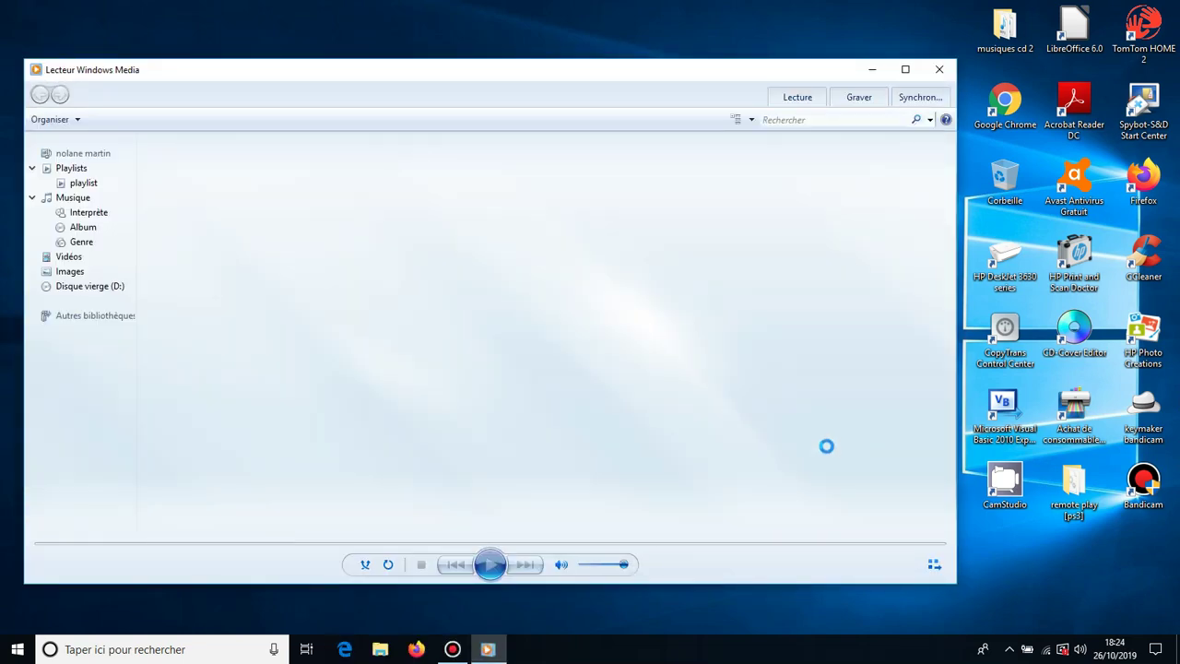
{"action": "left_click", "coordinate": [939, 71]}
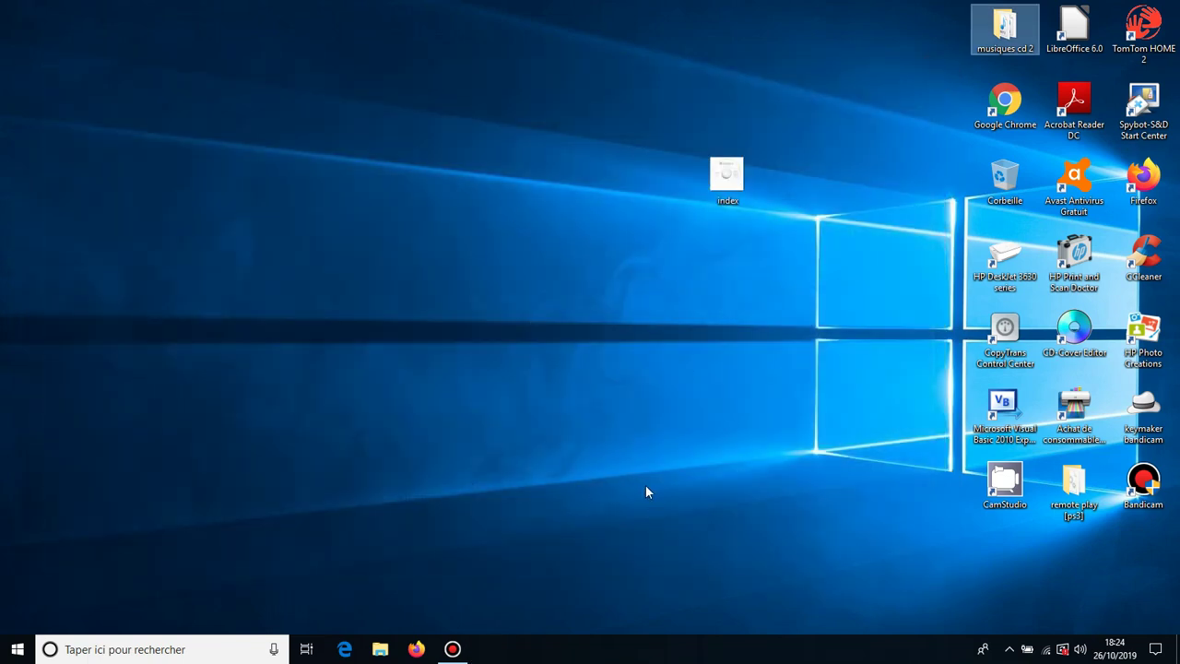
{"action": "left_click", "coordinate": [492, 520]}
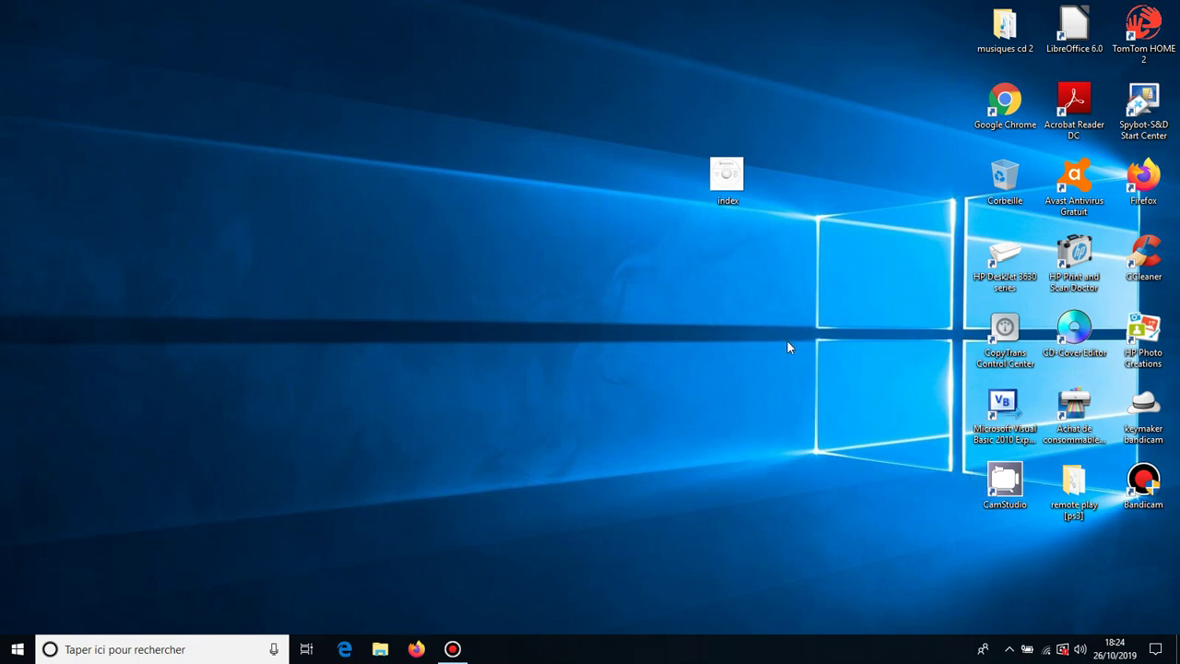
Open the blank CD-R in the DVD RW drive (D:) from This PC to start preparing it for burning.
{"action": "left_click", "coordinate": [379, 649]}
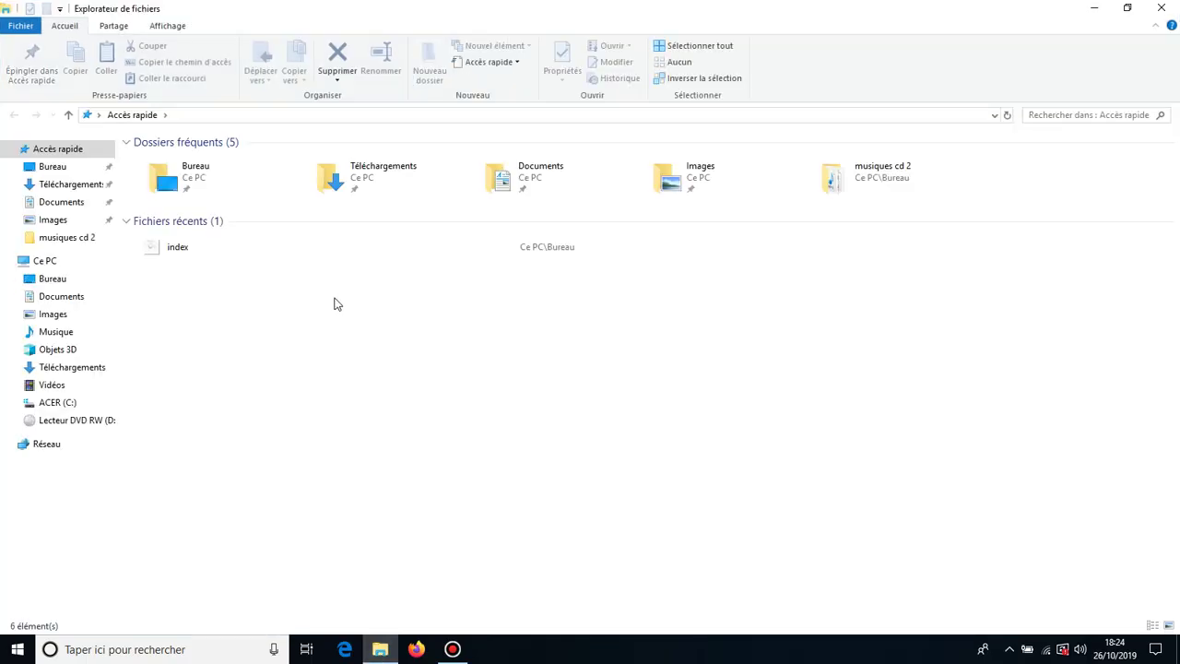
{"action": "left_click", "coordinate": [51, 265]}
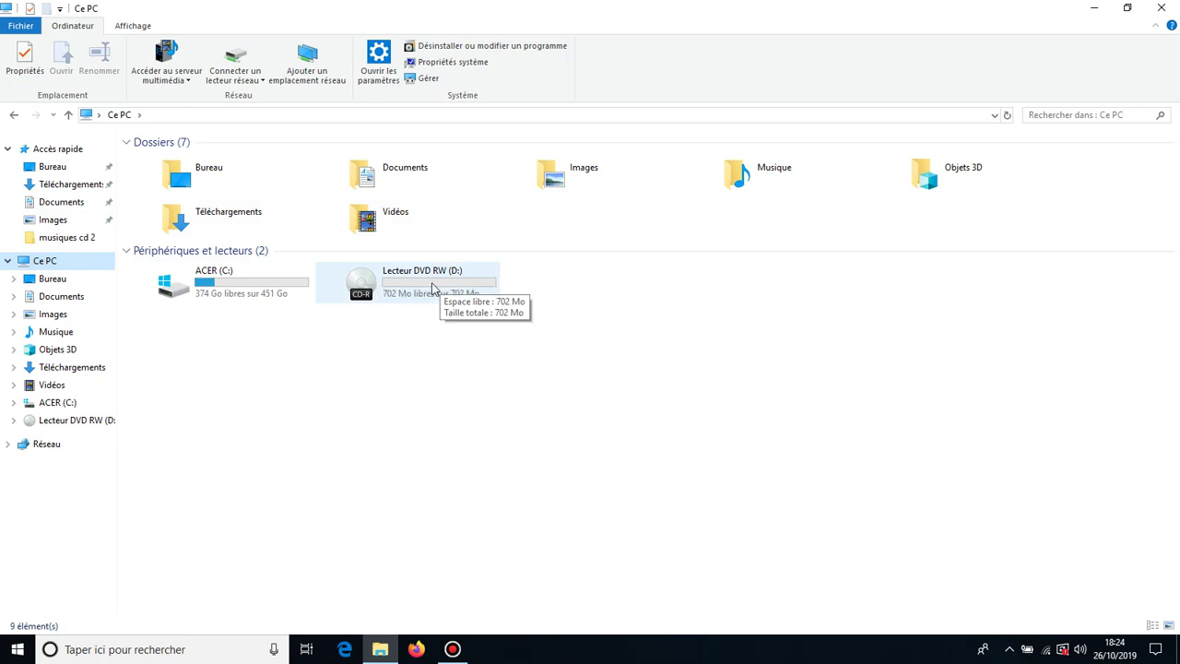
{"action": "left_click", "coordinate": [432, 288]}
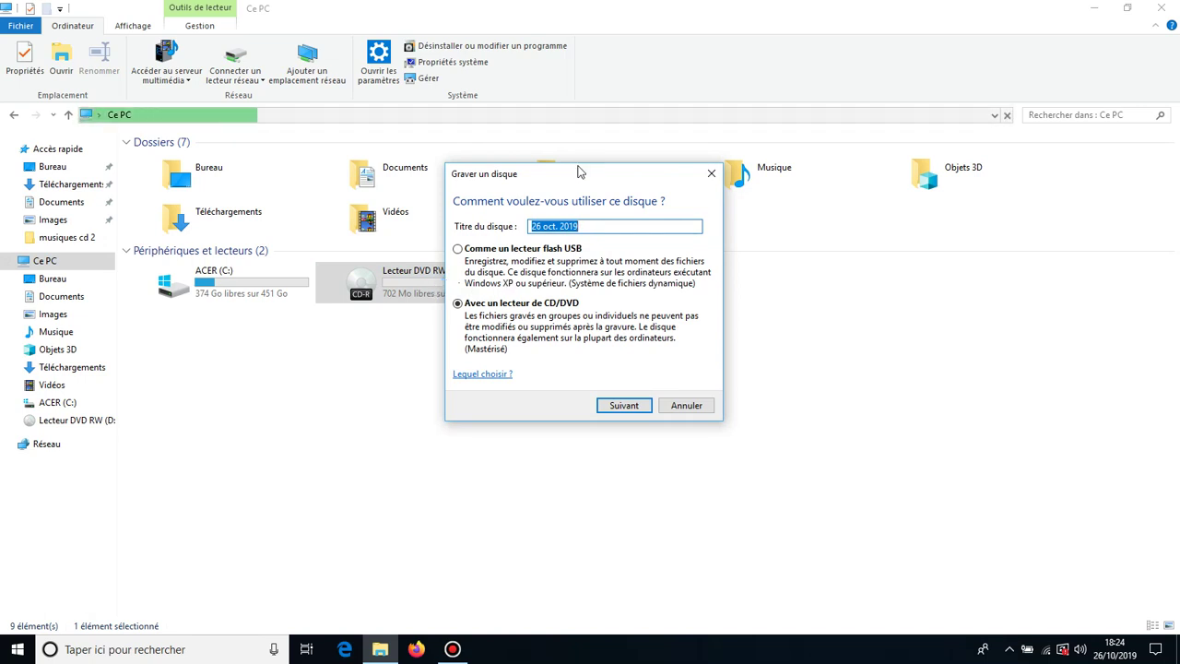
{"action": "left_click_drag", "start_coordinate": [579, 172], "coordinate": [638, 215]}
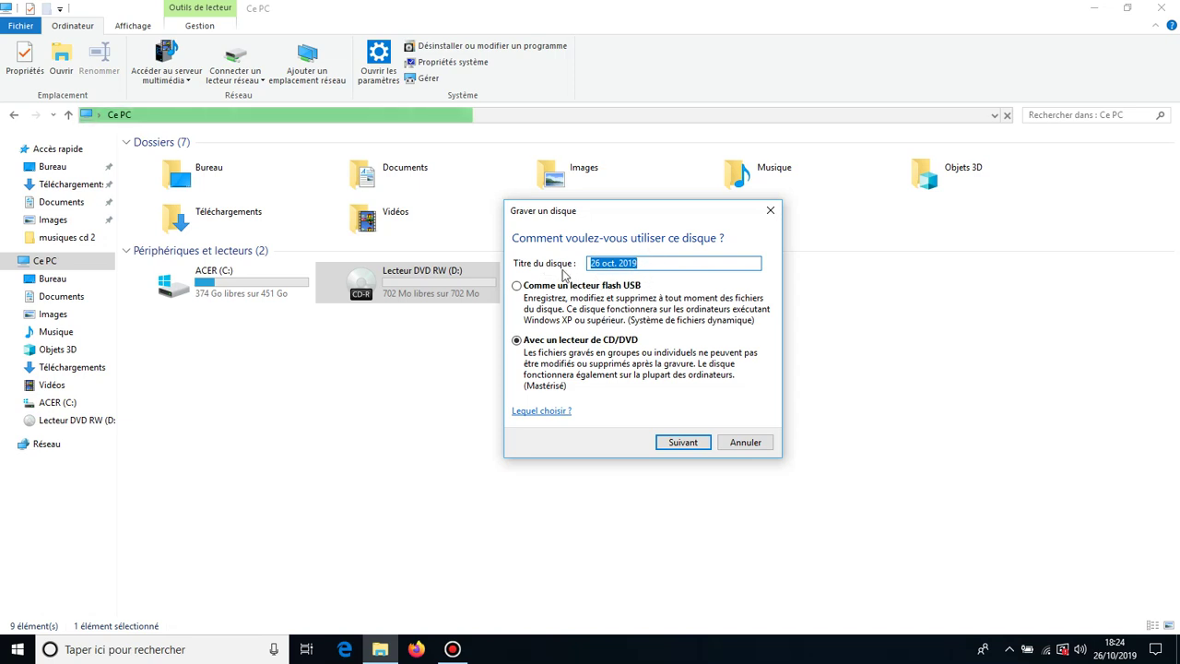
Title the disc "musique cd2" and accept the format for use with a CD/DVD player.
{"action": "left_click", "coordinate": [654, 267]}
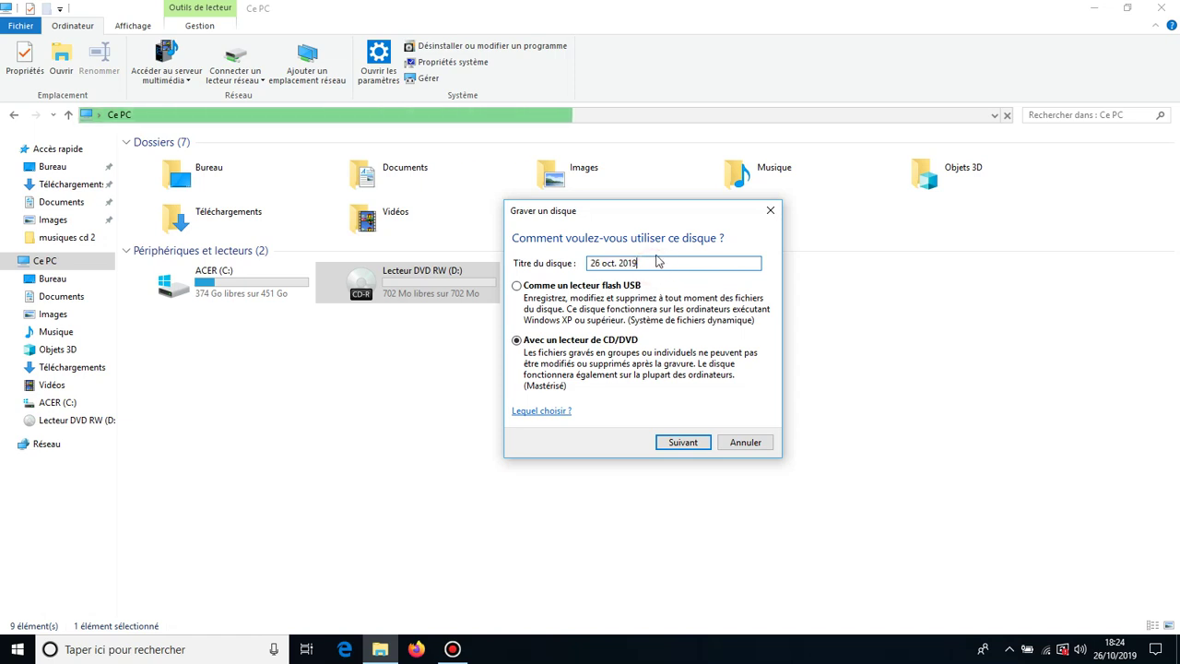
{"action": "key", "text": "BackSpace"}
{"action": "key", "text": "BackSpace"}
{"action": "key", "text": "BackSpace"}
{"action": "key", "text": "BackSpace"}
{"action": "key", "text": "BackSpace"}
{"action": "key", "text": "BackSpace"}
{"action": "key", "text": "BackSpace"}
{"action": "key", "text": "BackSpace"}
{"action": "key", "text": "BackSpace"}
{"action": "key", "text": "BackSpace"}
{"action": "key", "text": "BackSpace"}
{"action": "key", "text": "BackSpace"}
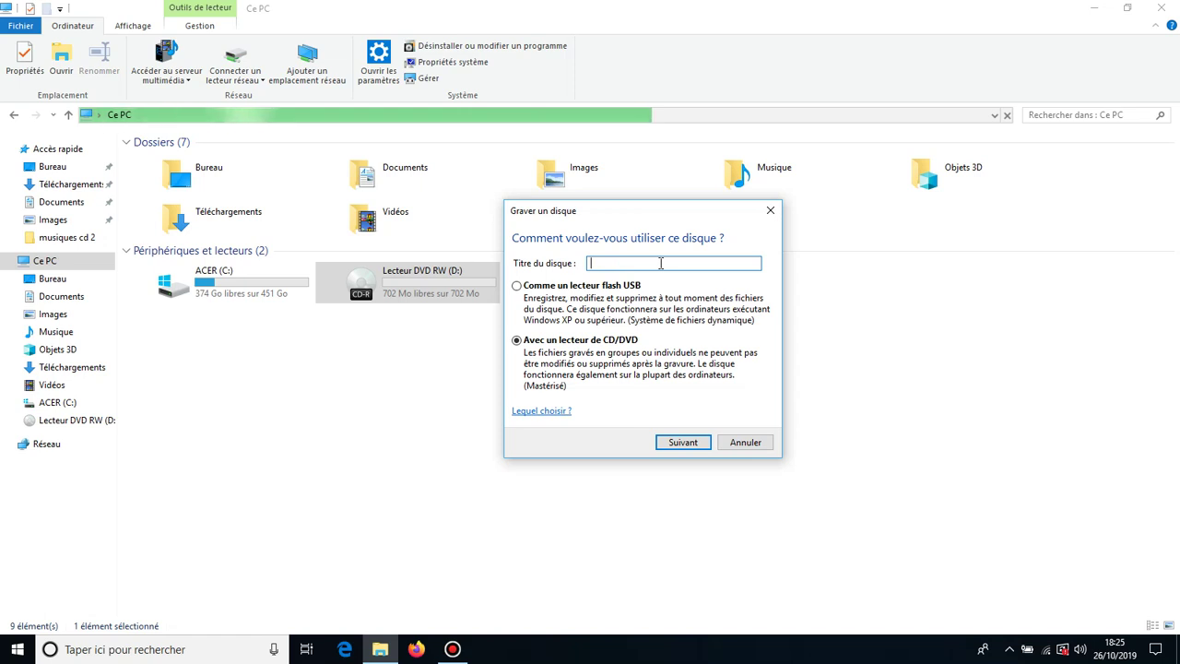
{"action": "type", "text": "m"}
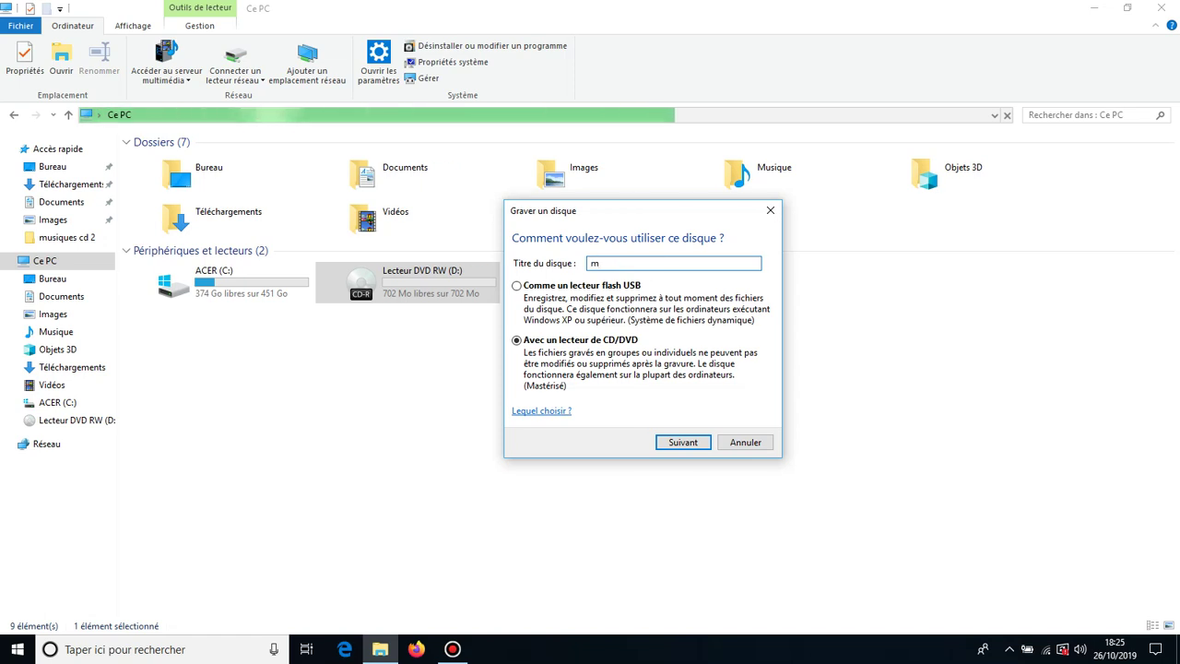
{"action": "type", "text": "usique"}
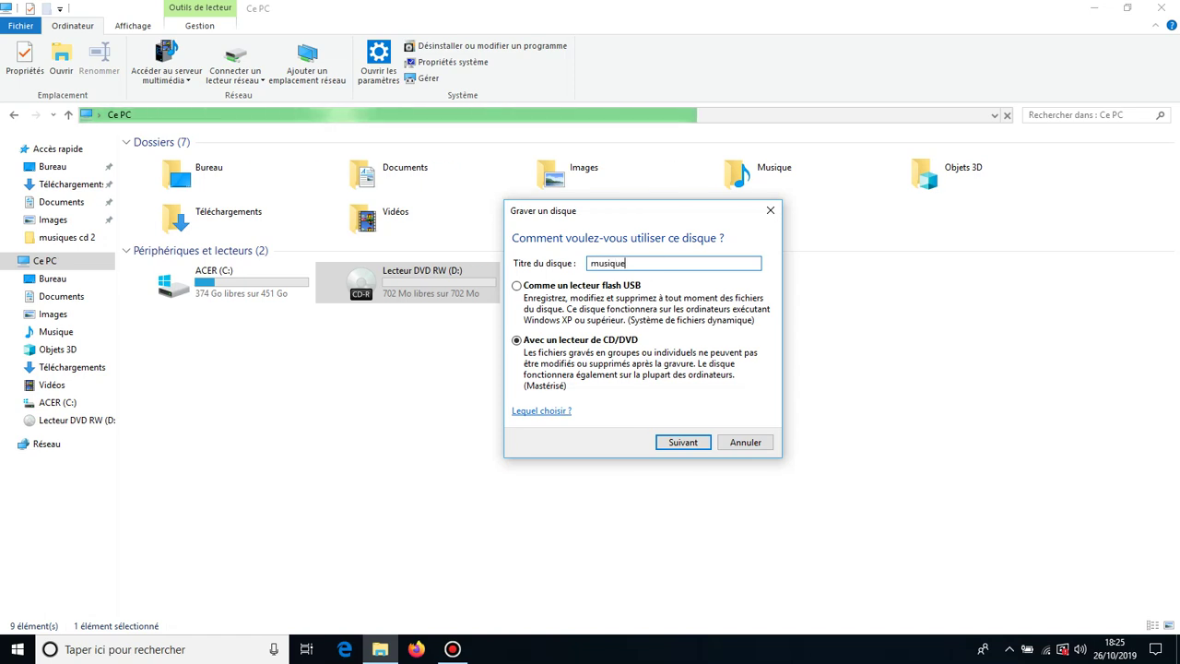
{"action": "type", "text": " vari"}
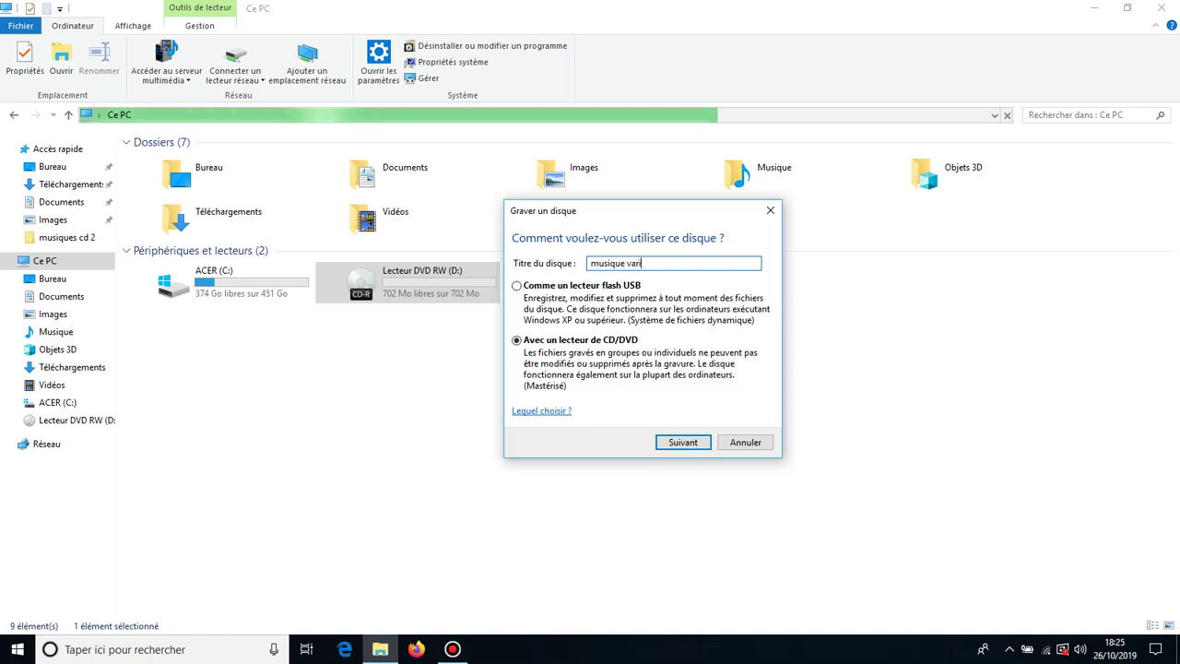
{"action": "type", "text": "ée"}
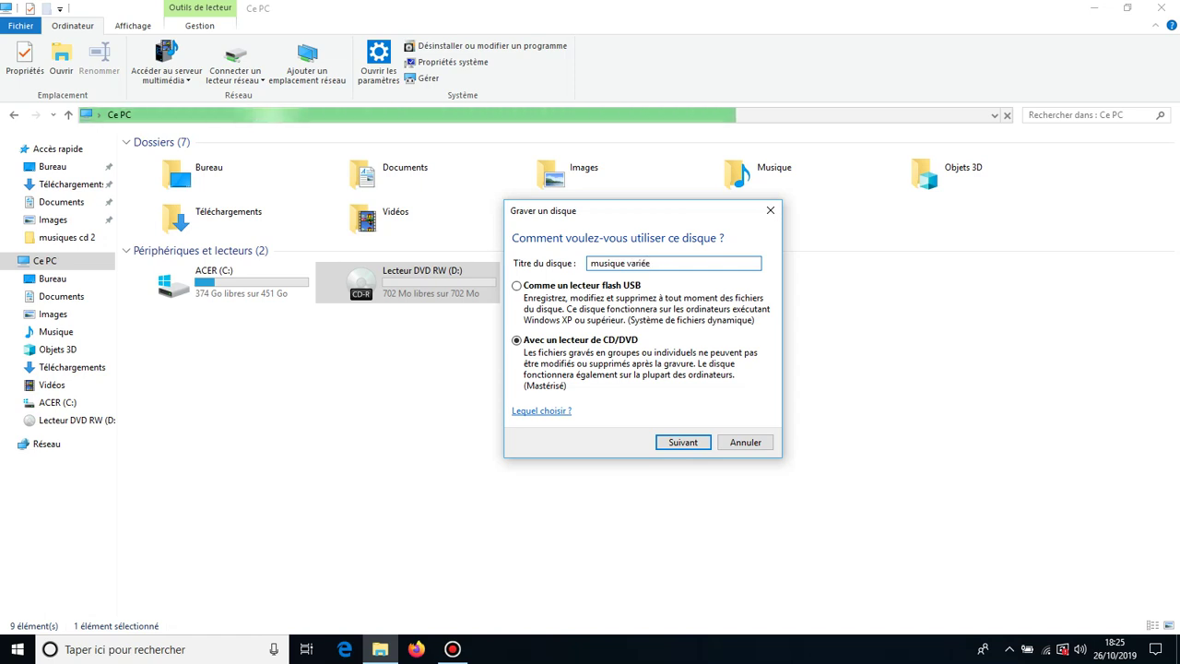
{"action": "type", "text": " c"}
{"action": "key", "text": "BackSpace"}
{"action": "key", "text": "BackSpace"}
{"action": "key", "text": "BackSpace"}
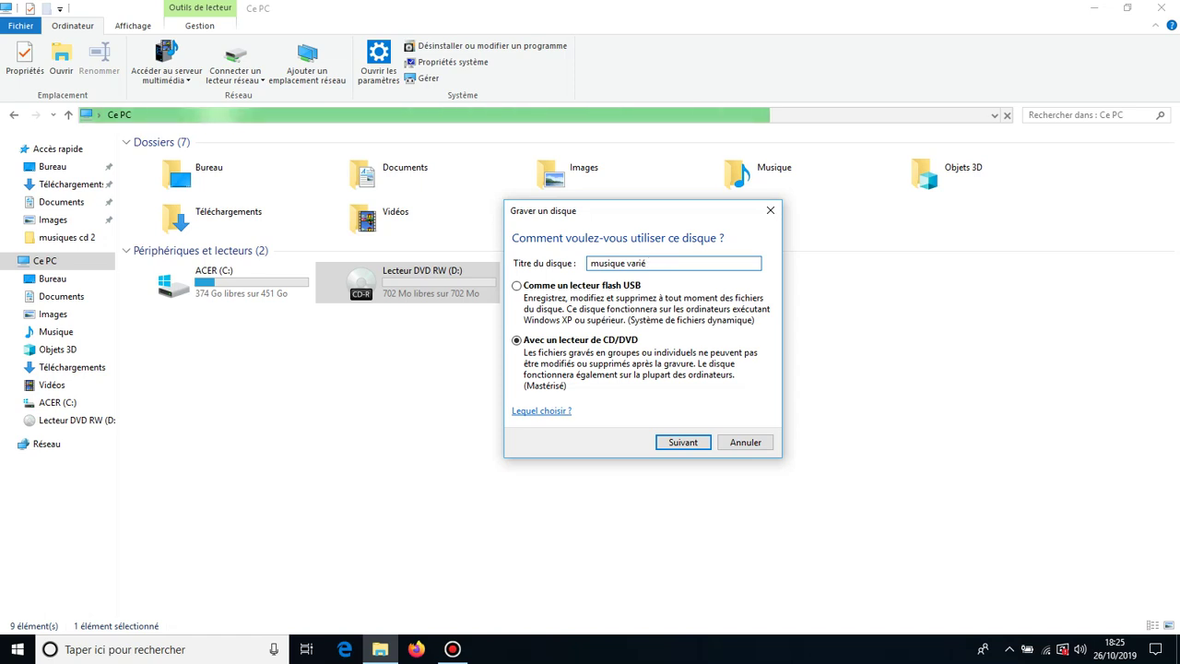
{"action": "key", "text": "BackSpace"}
{"action": "key", "text": "BackSpace"}
{"action": "key", "text": "BackSpace"}
{"action": "key", "text": "BackSpace"}
{"action": "key", "text": "BackSpace"}
{"action": "type", "text": "cd2"}
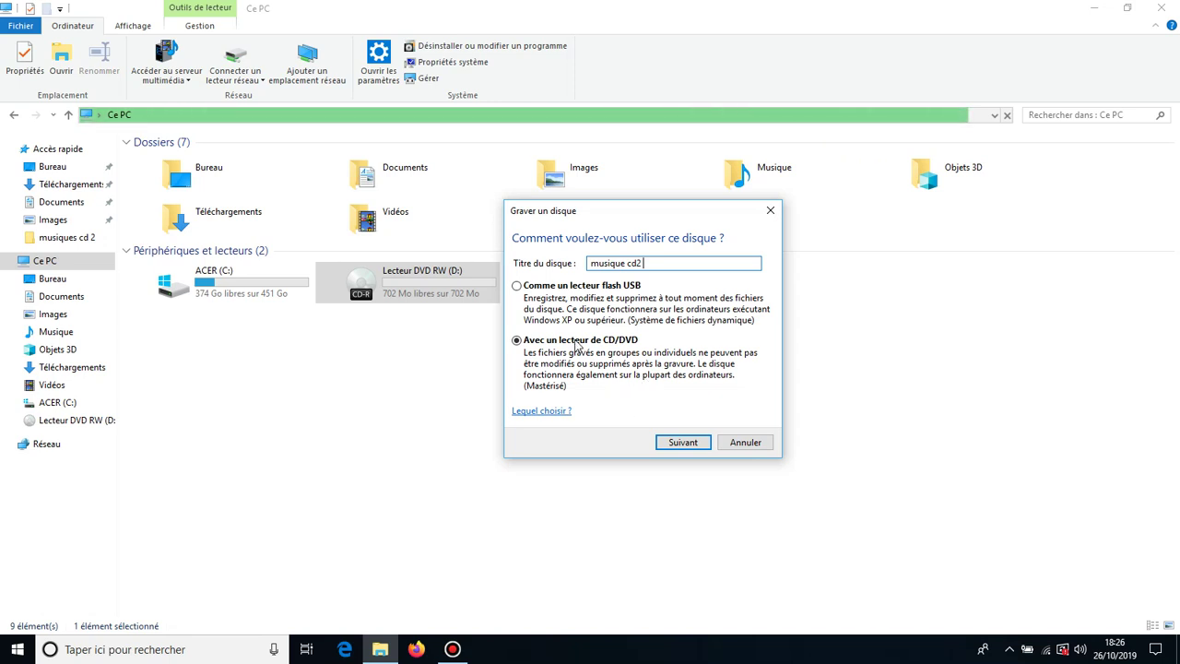
{"action": "left_click", "coordinate": [684, 444]}
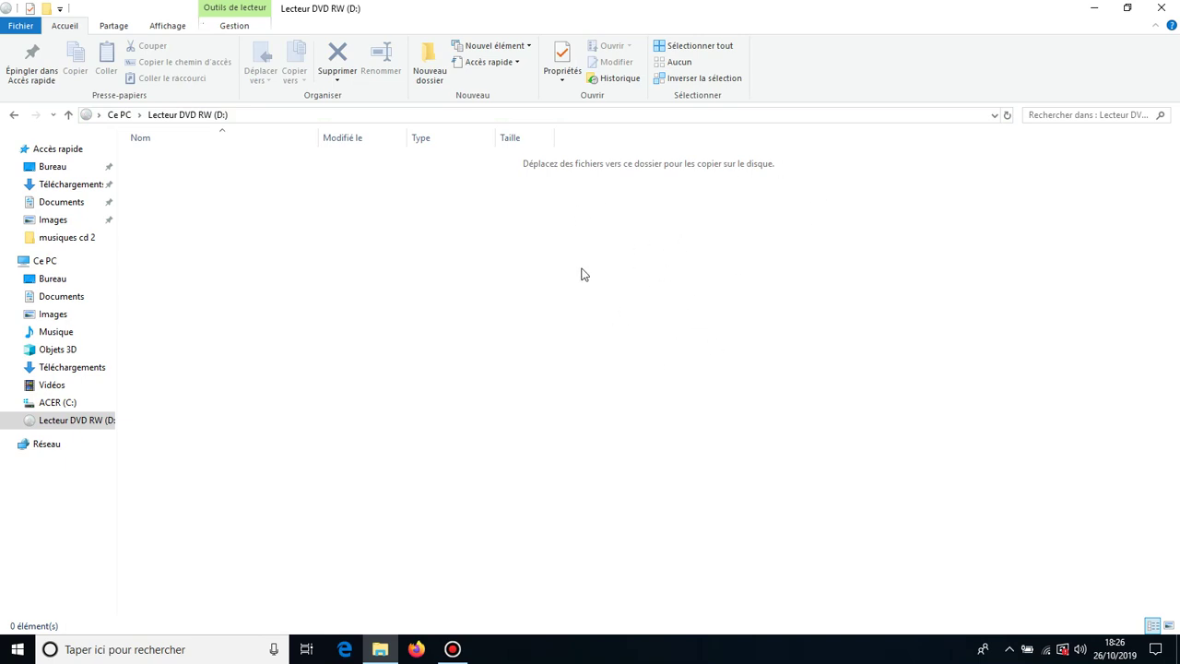
Restore the DVD drive window to a smaller size and place the opened "musiques cd 2" folder window beside it.
{"action": "left_click", "coordinate": [1126, 9]}
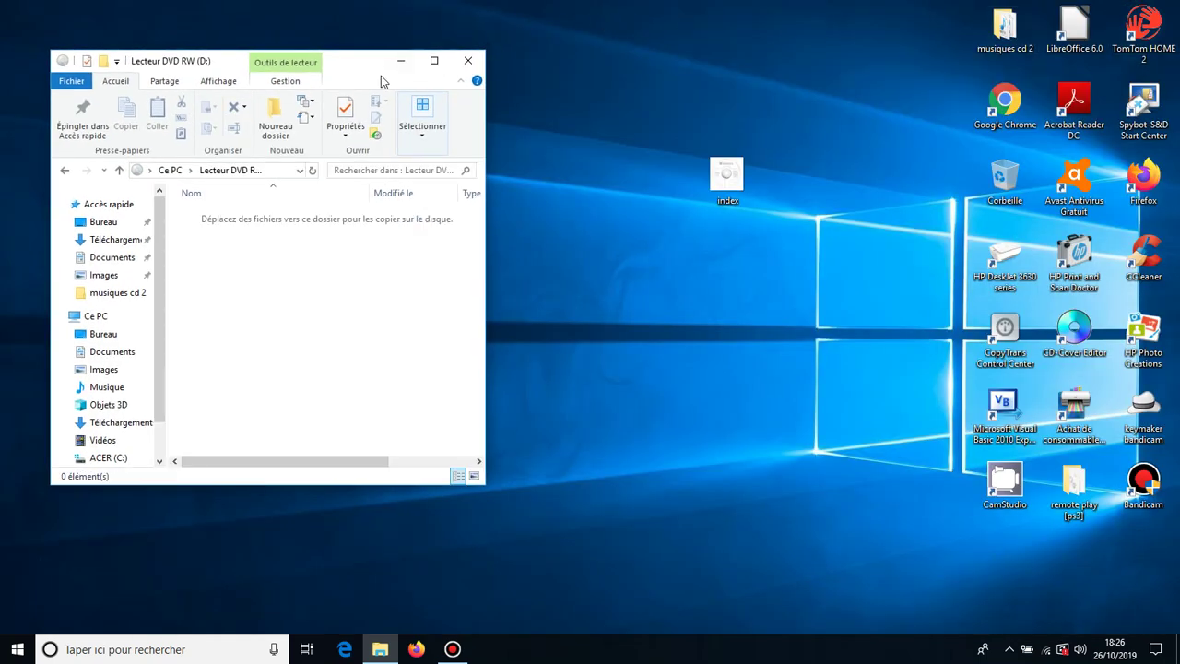
{"action": "left_click_drag", "start_coordinate": [375, 77], "coordinate": [363, 71]}
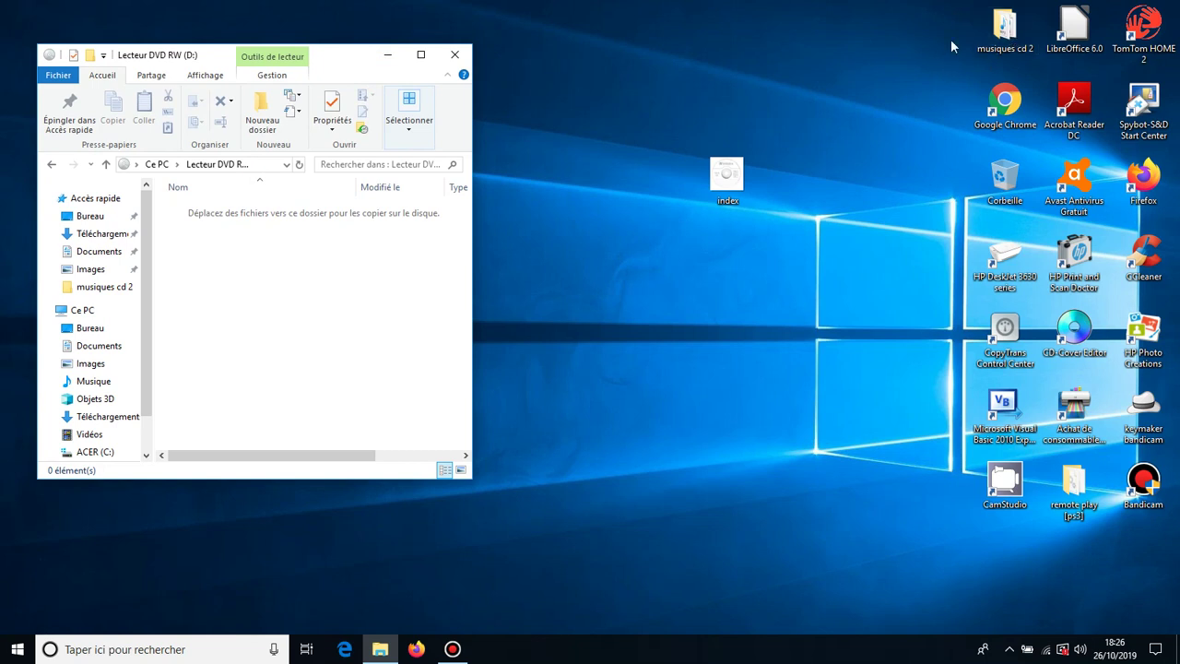
{"action": "left_click_drag", "start_coordinate": [1014, 41], "coordinate": [867, 225]}
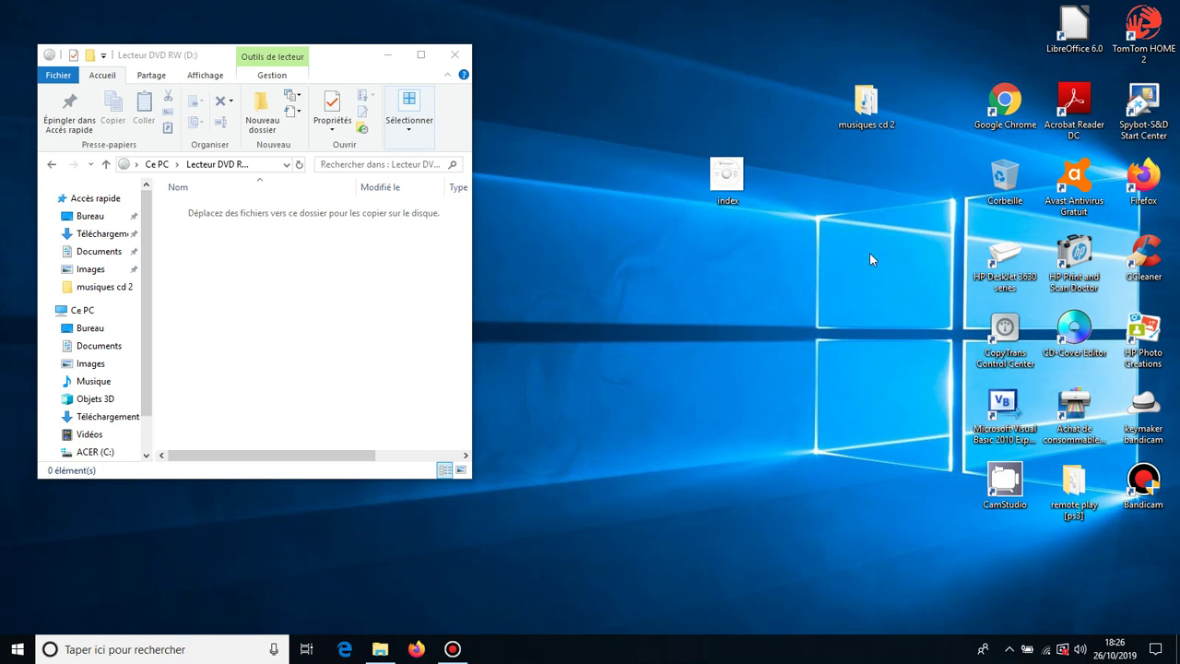
{"action": "left_click", "coordinate": [866, 103]}
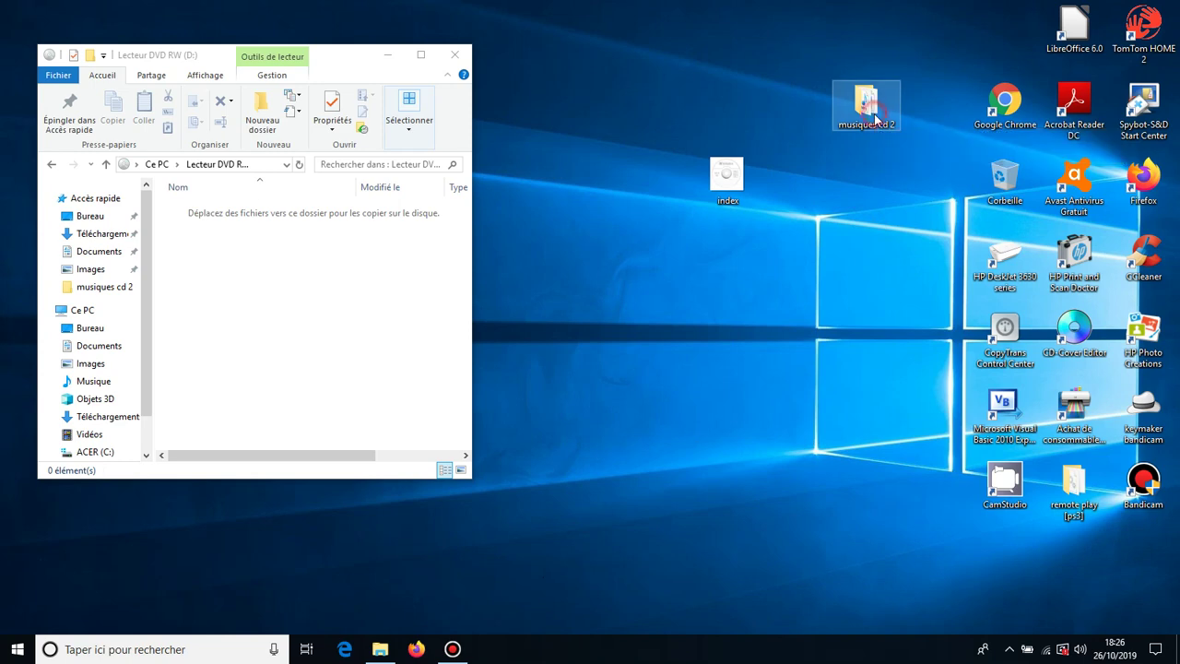
{"action": "double_click", "coordinate": [874, 116]}
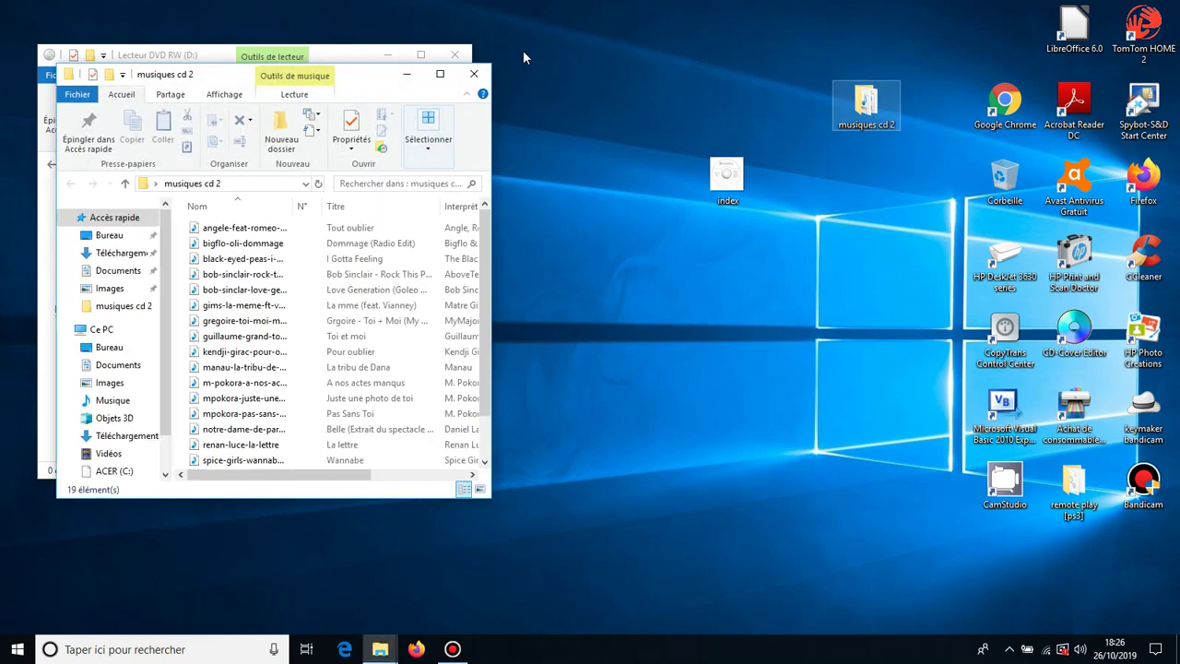
{"action": "left_click_drag", "start_coordinate": [378, 74], "coordinate": [966, 85]}
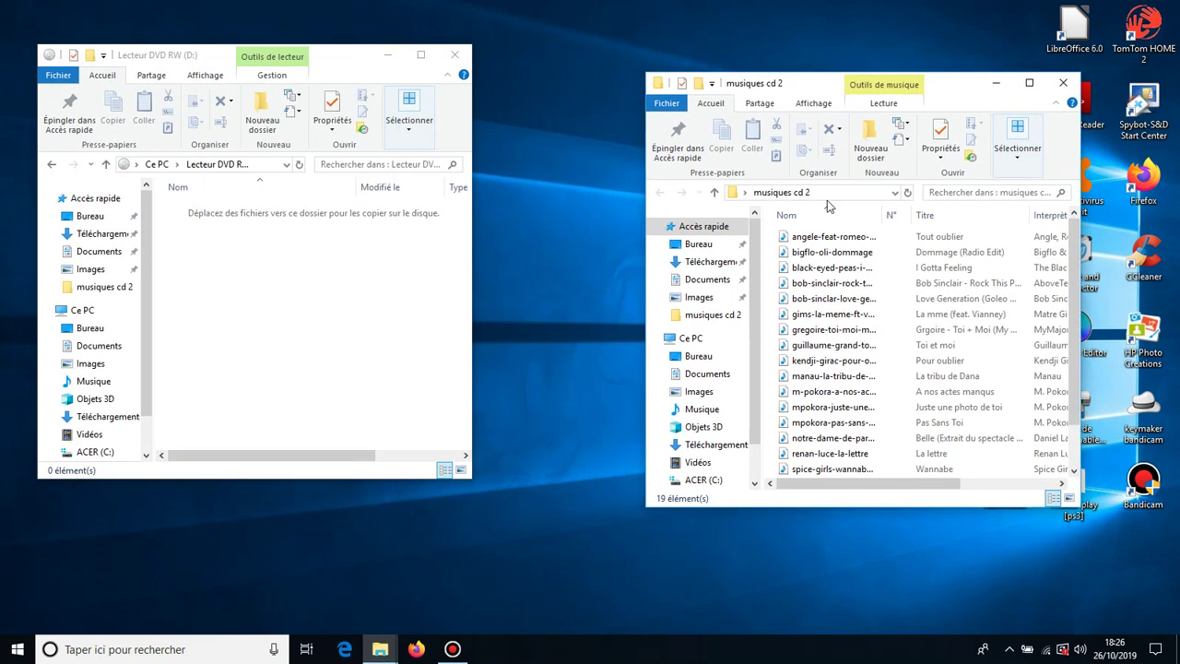
Select all the songs in the "musiques cd 2" folder and copy them.
{"action": "left_click_drag", "start_coordinate": [778, 239], "coordinate": [939, 583]}
{"action": "left_click", "coordinate": [771, 251]}
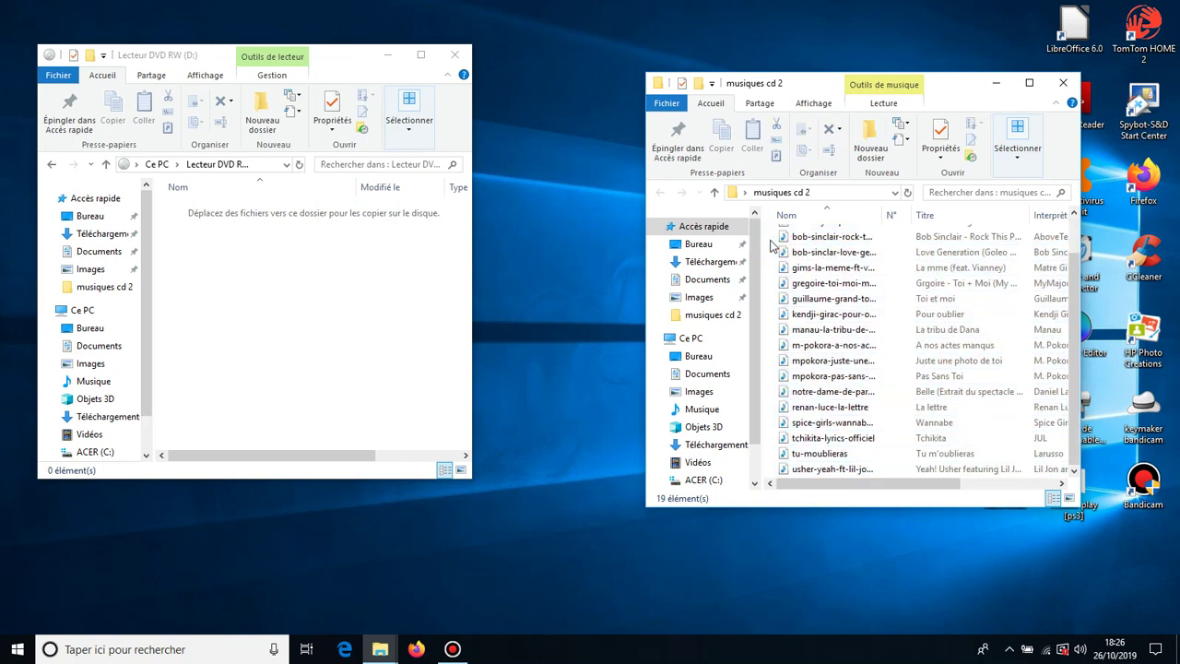
{"action": "scroll", "coordinate": [766, 259], "scroll_direction": "up", "scroll_amount": 1}
{"action": "left_click_drag", "start_coordinate": [773, 241], "coordinate": [942, 651]}
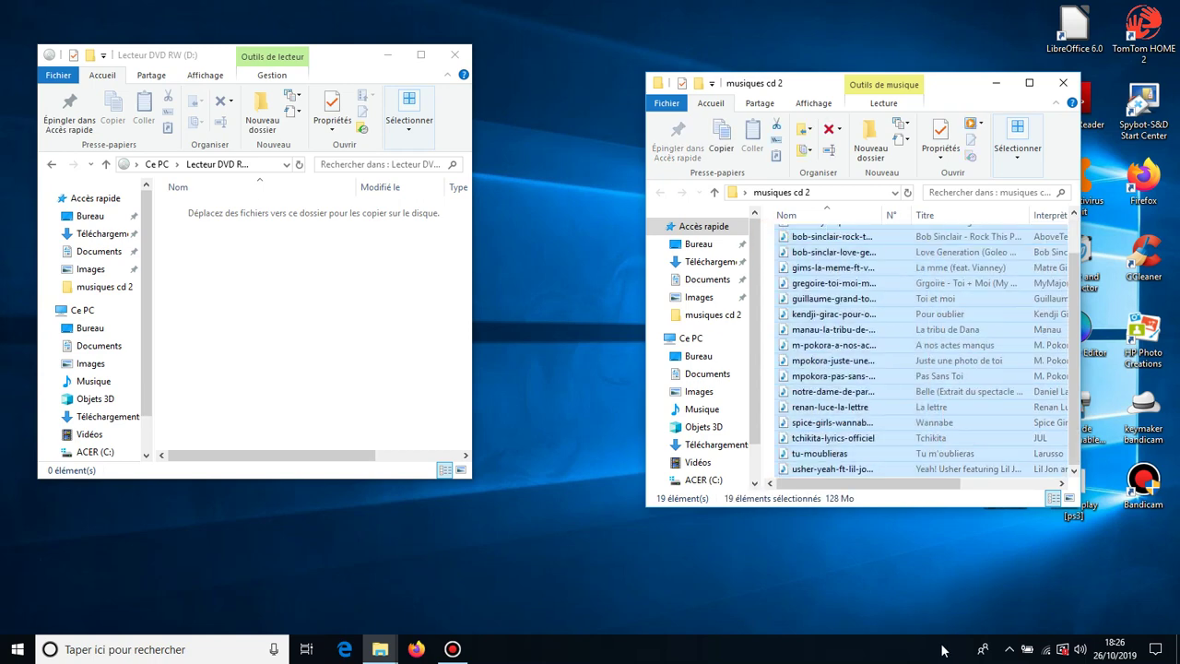
{"action": "right_click", "coordinate": [867, 374]}
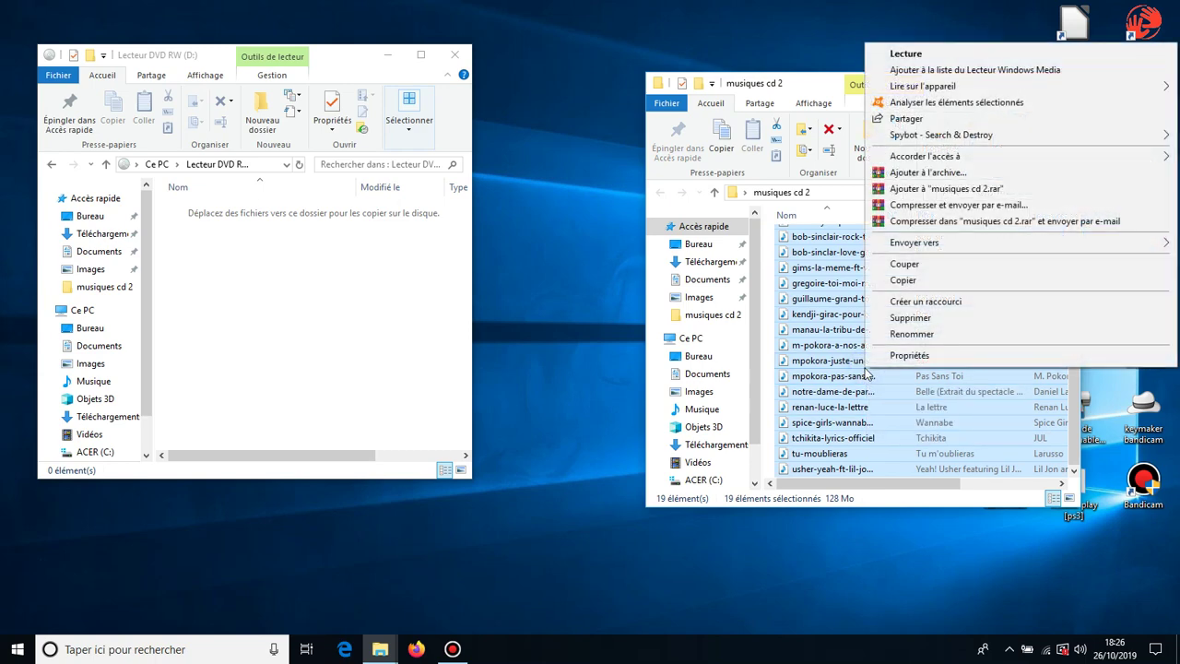
{"action": "left_click", "coordinate": [908, 279]}
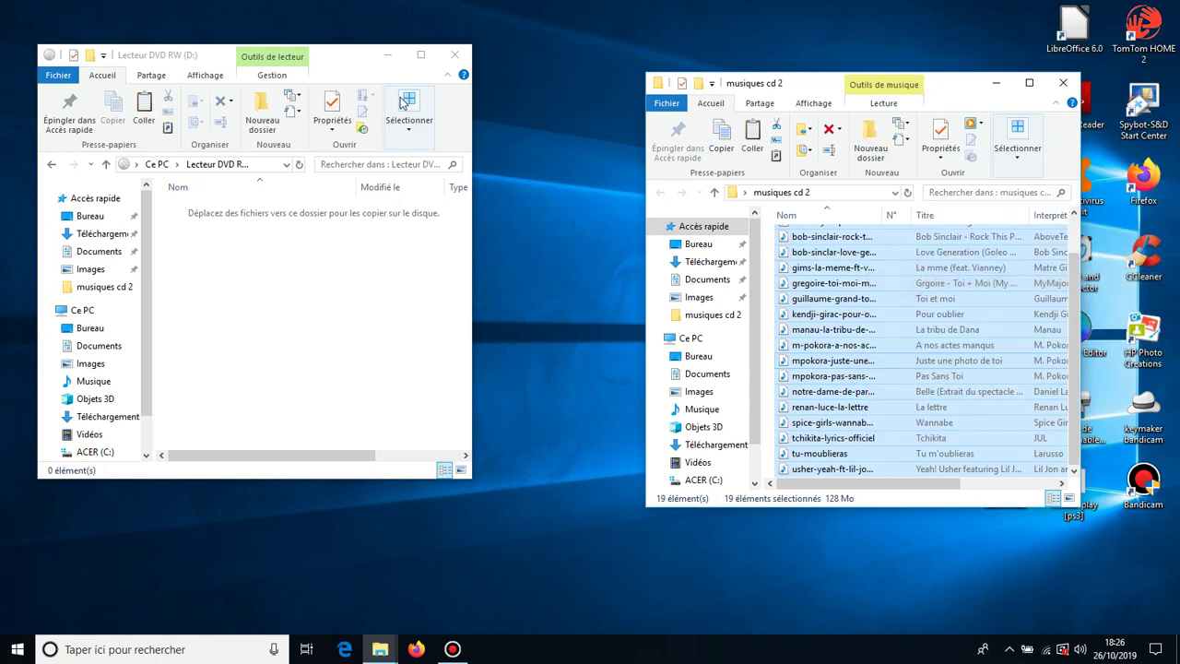
Paste the copied songs into the DVD RW drive (D:) folder.
{"action": "left_click_drag", "start_coordinate": [358, 52], "coordinate": [467, 89]}
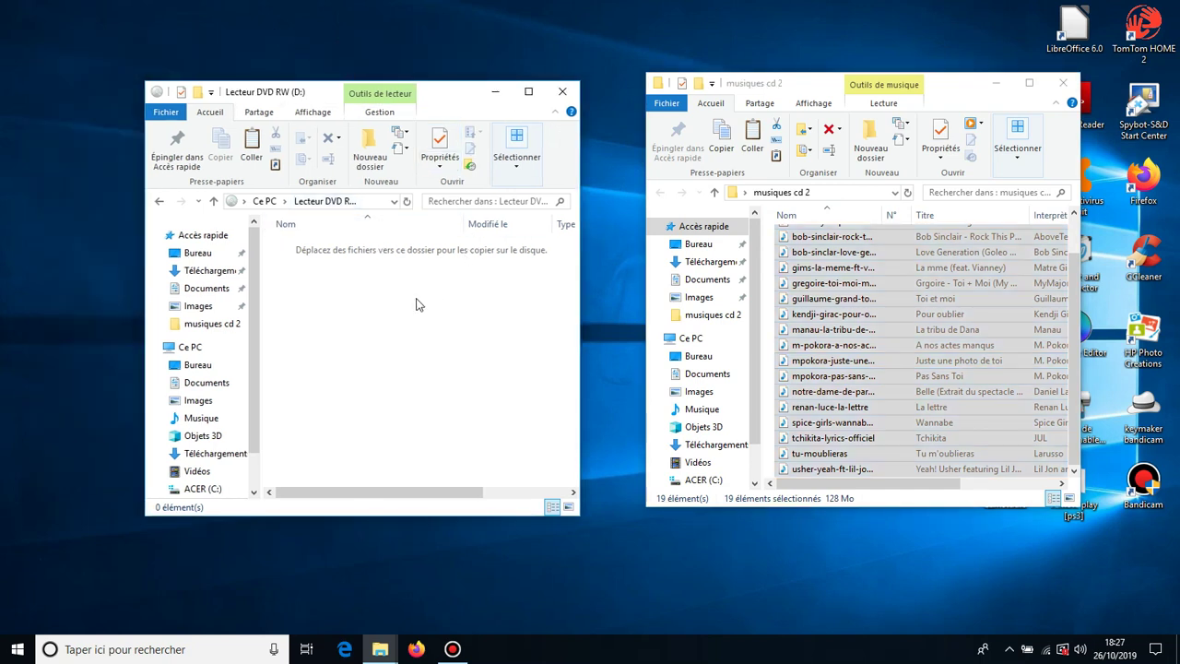
{"action": "right_click", "coordinate": [378, 283]}
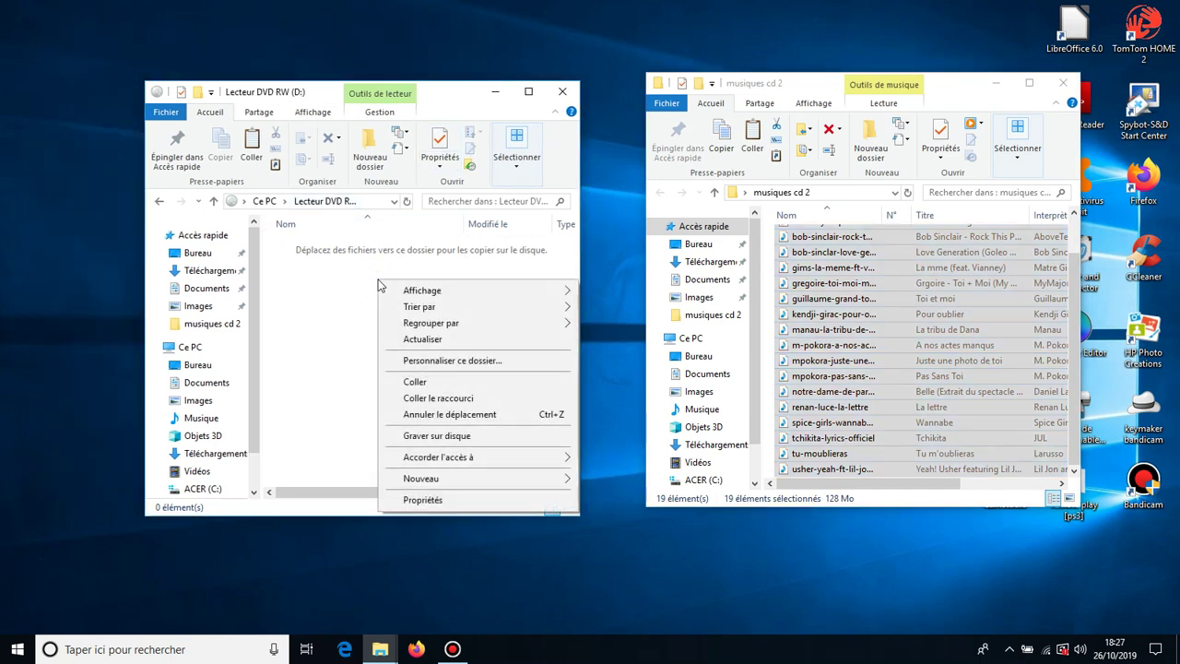
{"action": "left_click", "coordinate": [413, 382]}
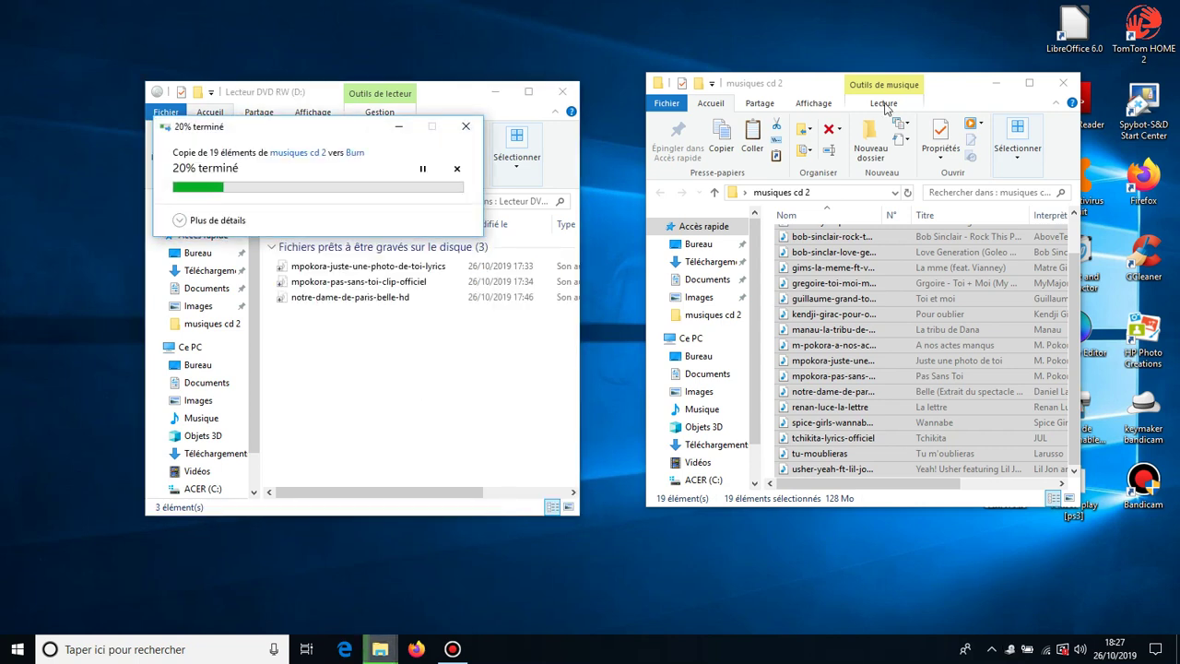
Close the "musiques cd 2" folder window and maximize the DVD drive window.
{"action": "left_click", "coordinate": [1055, 89]}
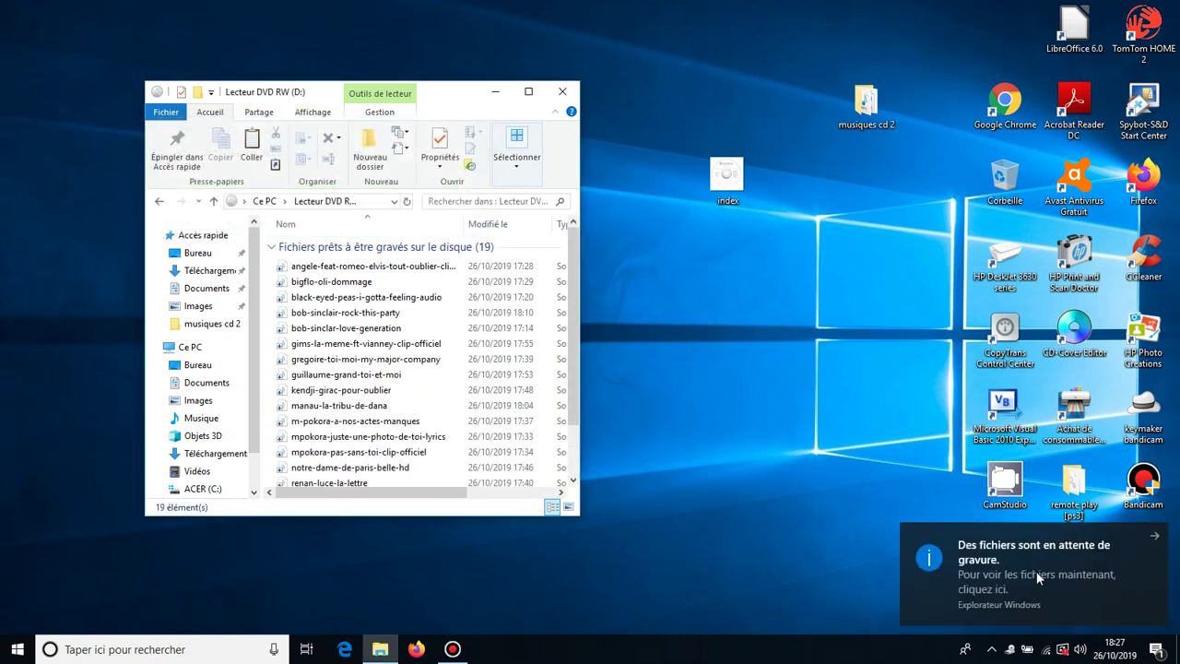
{"action": "left_click", "coordinate": [528, 92]}
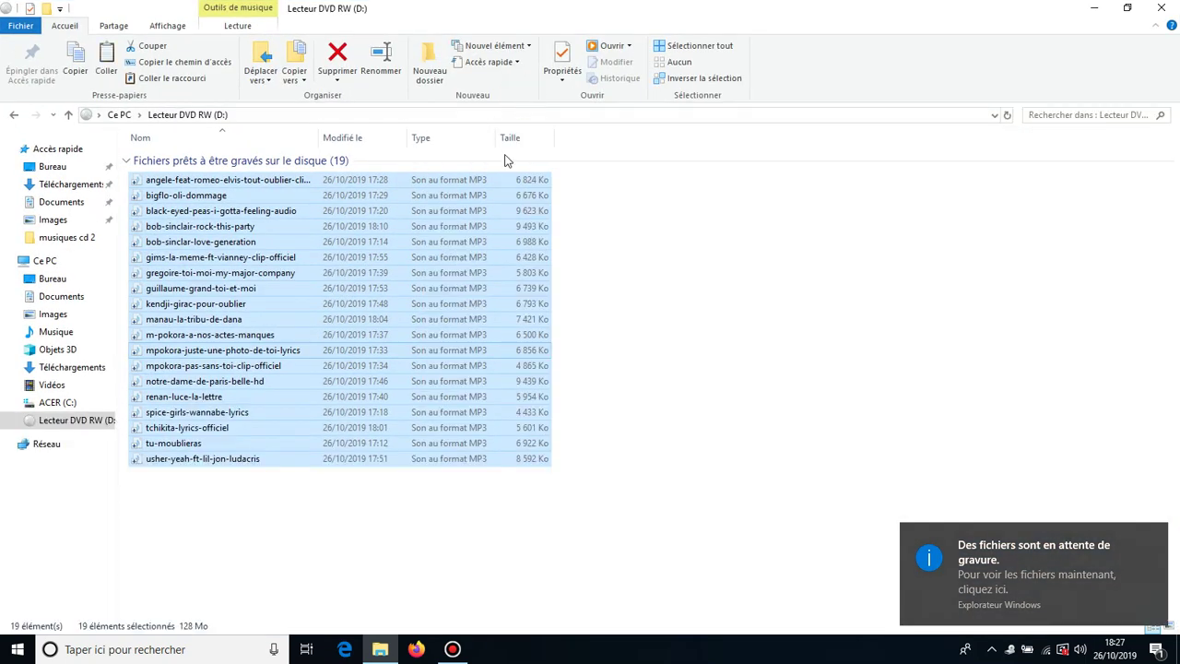
Start finishing the burn for the files waiting on the DVD RW drive (D:) and move the burn wizard aside.
{"action": "left_click", "coordinate": [535, 496]}
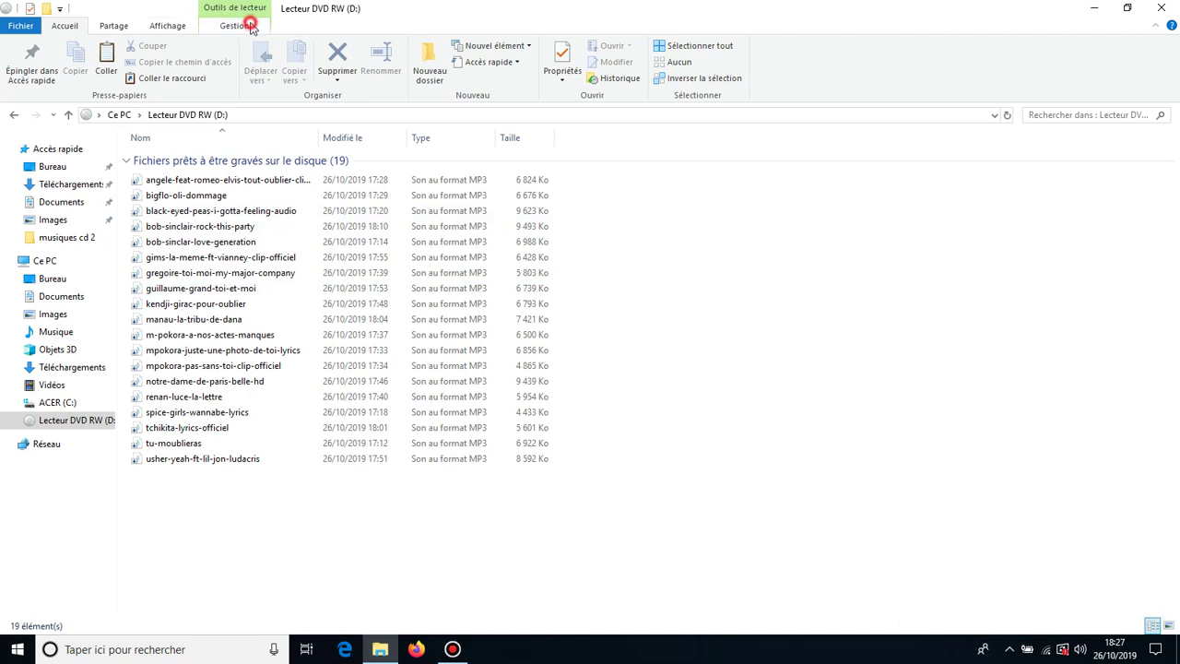
{"action": "left_click", "coordinate": [235, 26]}
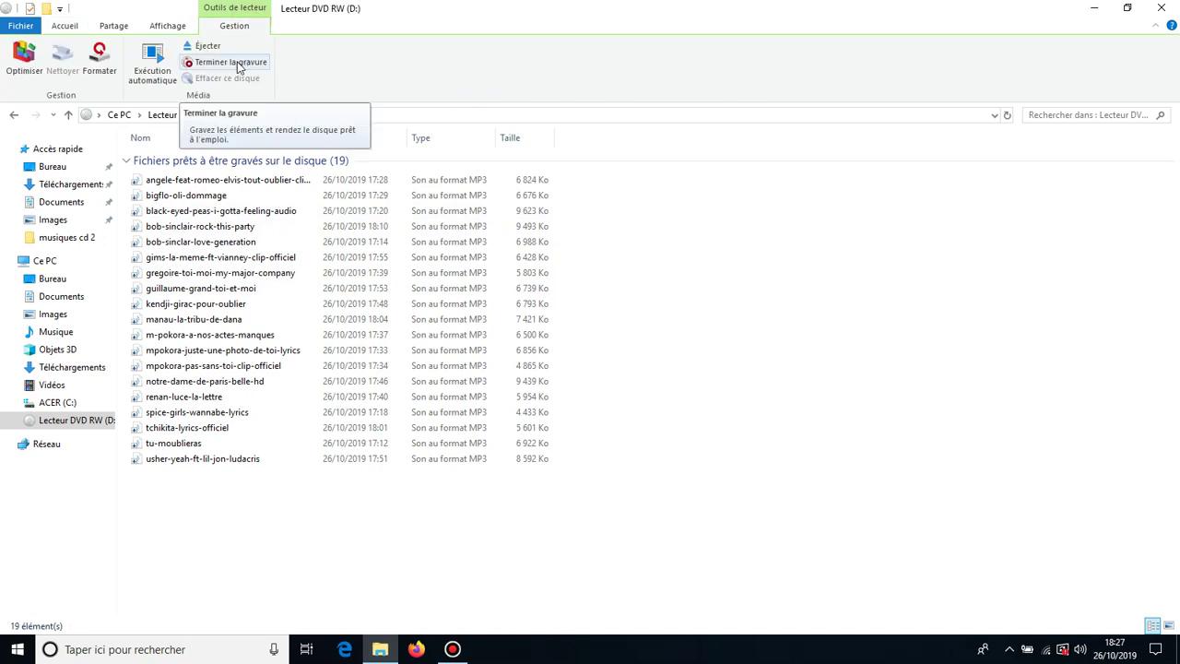
{"action": "left_click", "coordinate": [231, 62]}
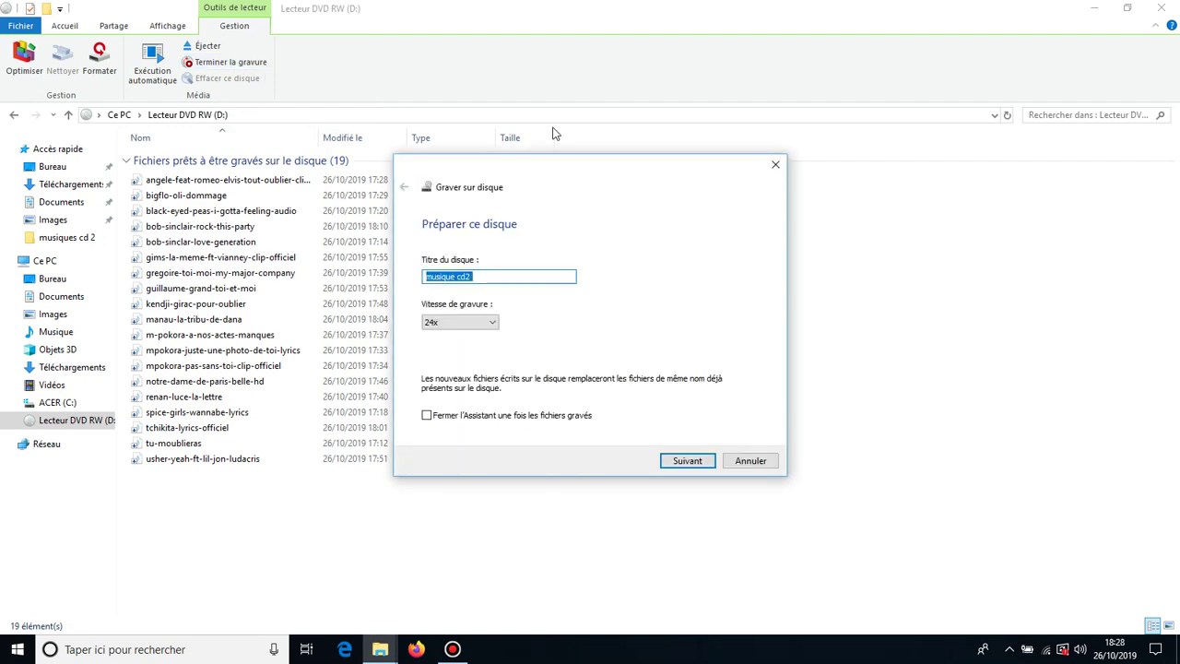
{"action": "left_click_drag", "start_coordinate": [583, 172], "coordinate": [624, 175]}
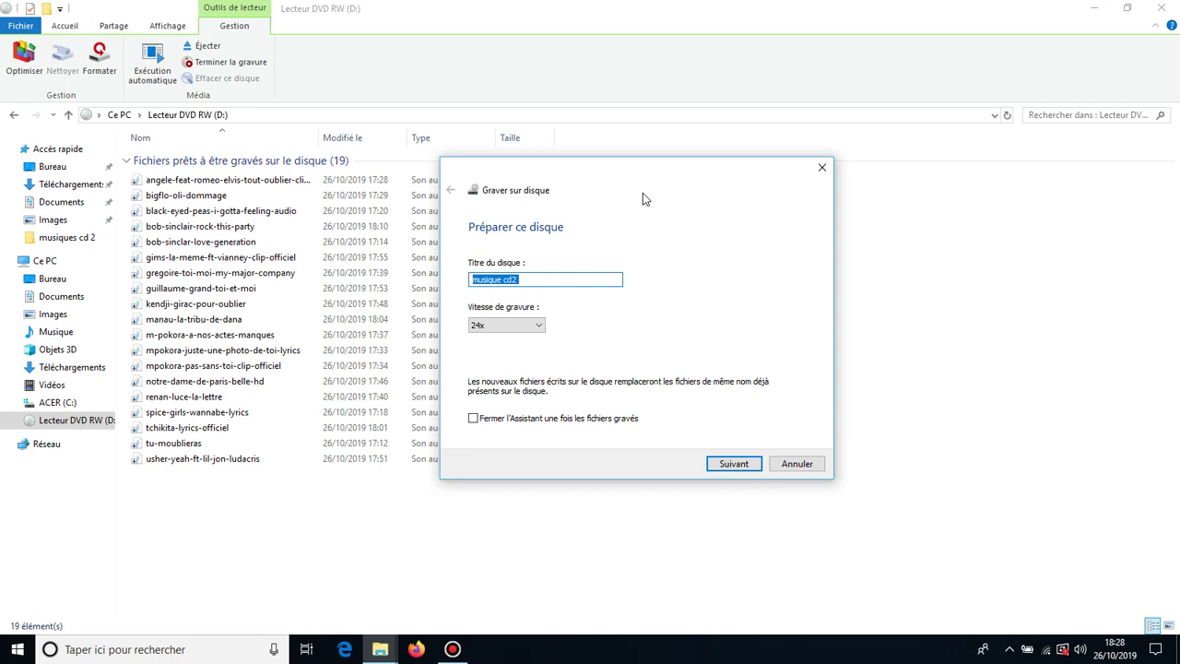
Keep the disc title "musique cd2" with a 24x burn speed and choose to create an audio CD for standard players.
{"action": "left_click", "coordinate": [554, 280]}
{"action": "left_click", "coordinate": [541, 327]}
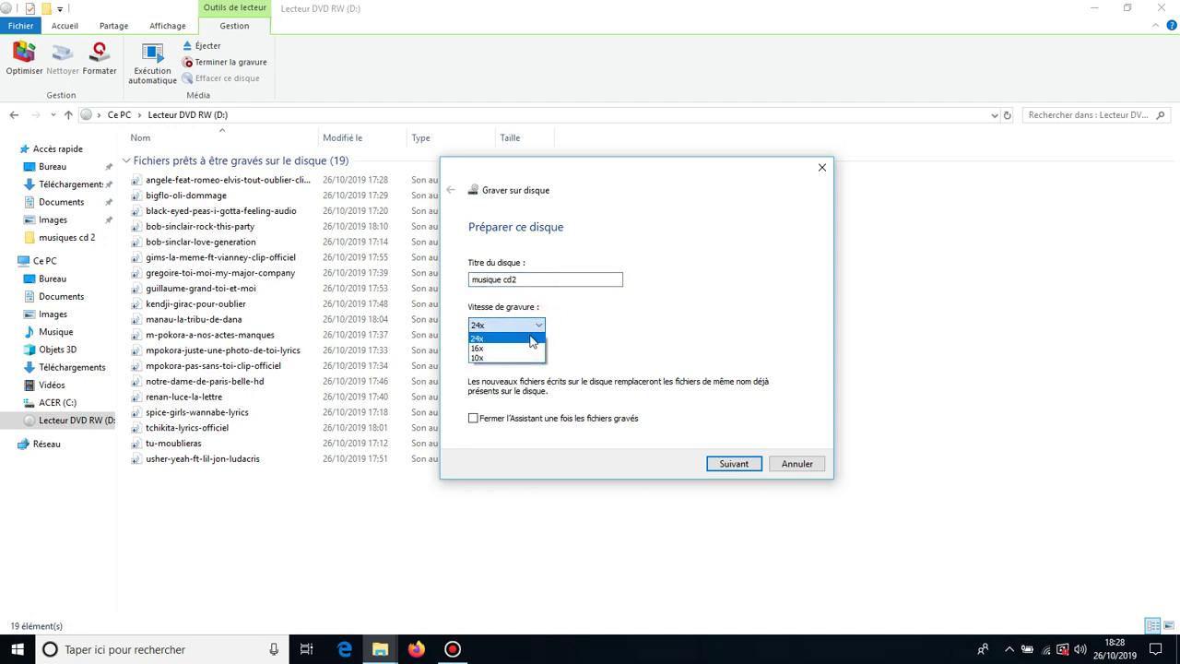
{"action": "left_click", "coordinate": [527, 338]}
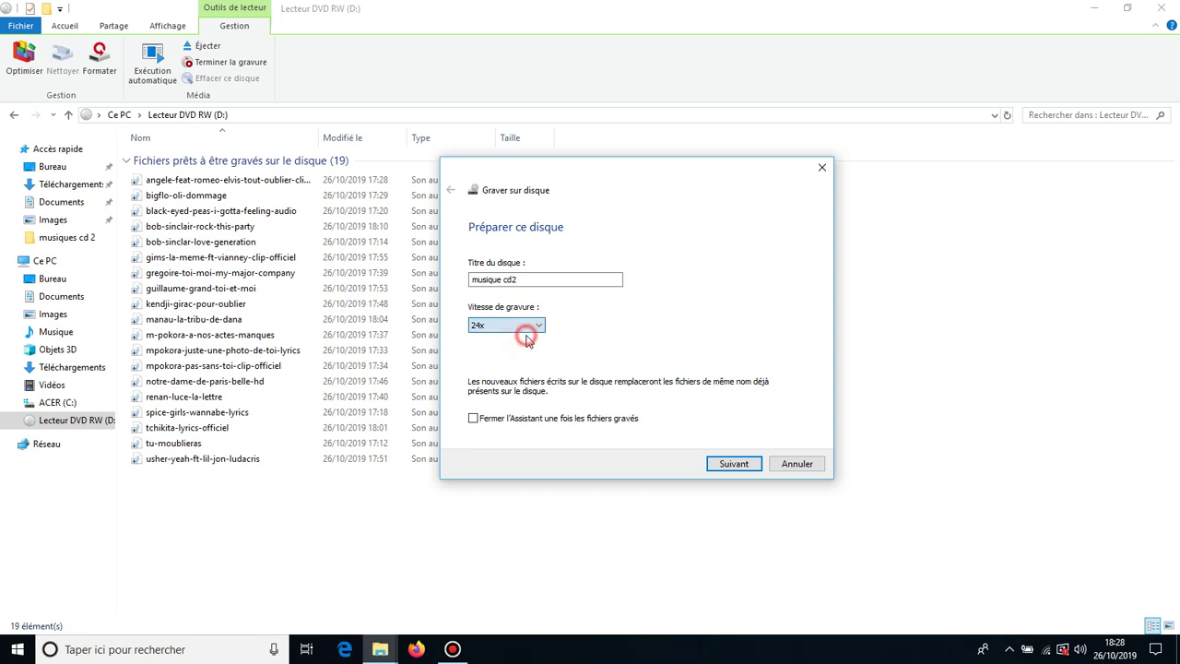
{"action": "left_click", "coordinate": [532, 328]}
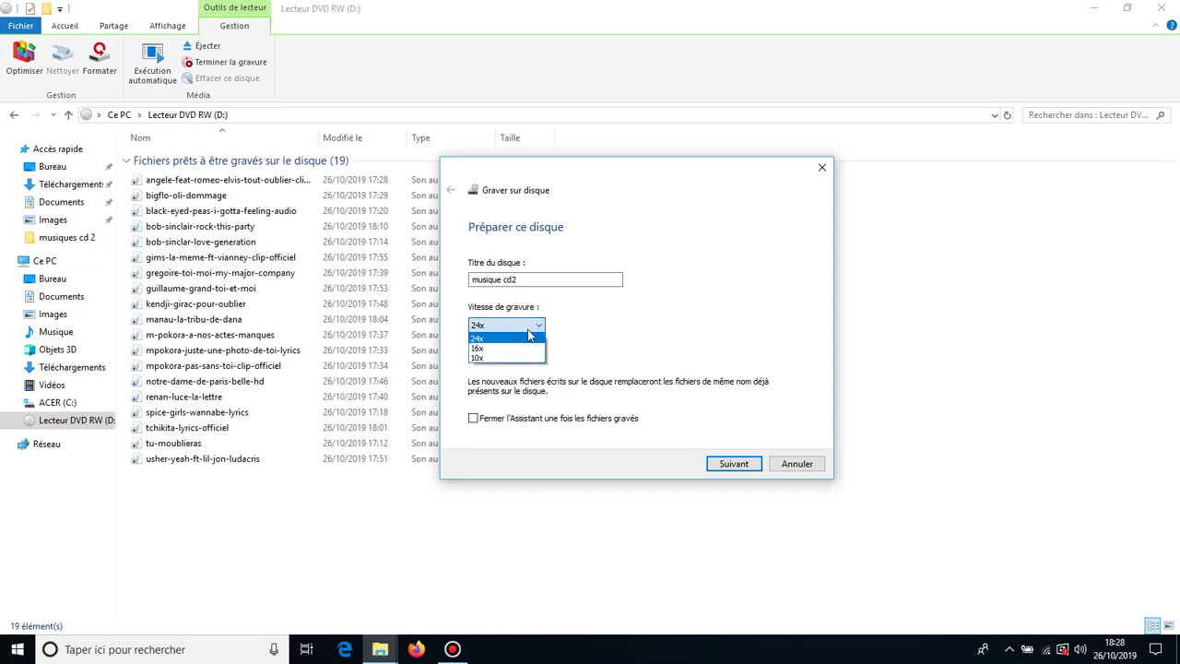
{"action": "left_click", "coordinate": [514, 339]}
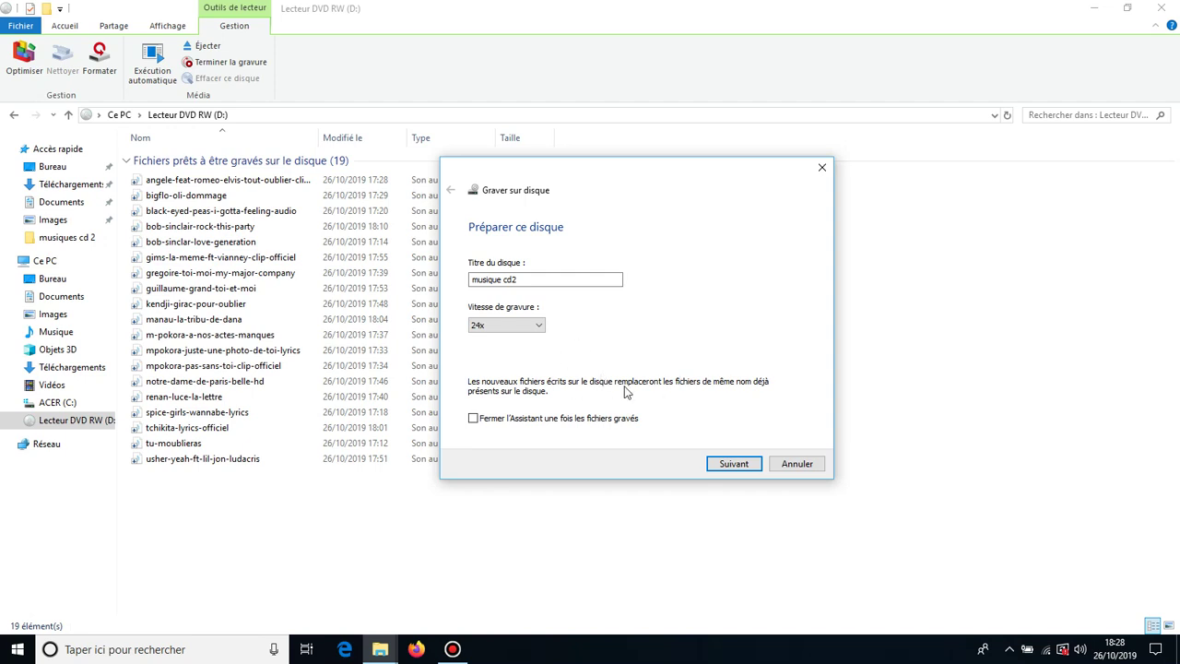
{"action": "left_click", "coordinate": [524, 325]}
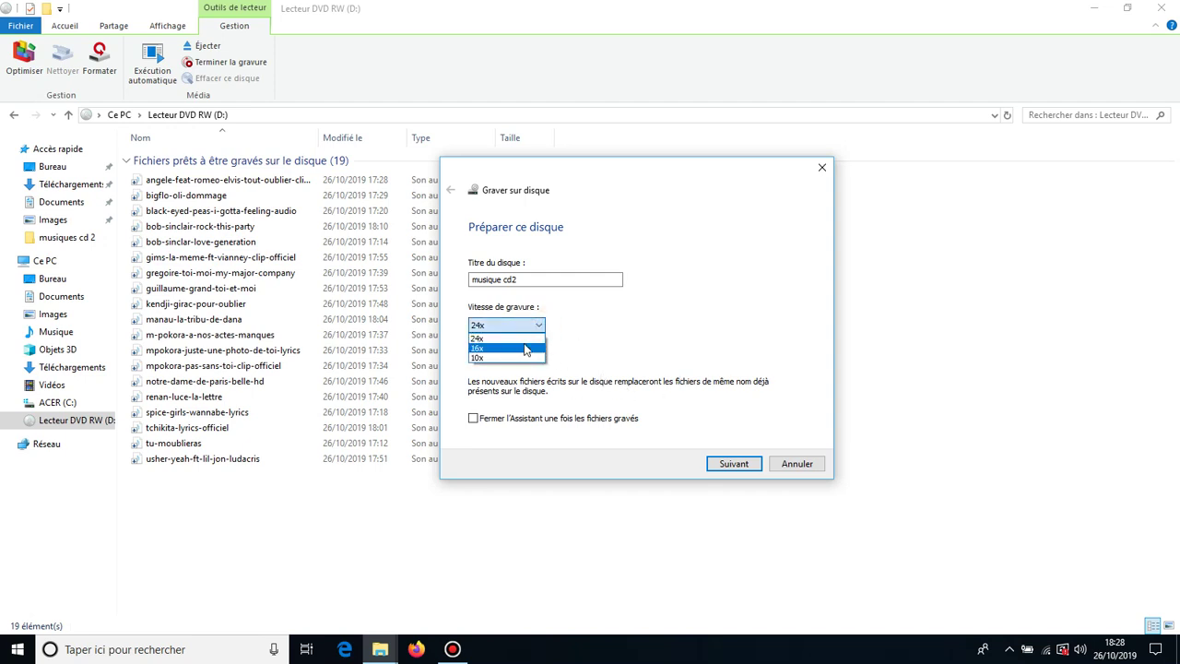
{"action": "left_click", "coordinate": [525, 340]}
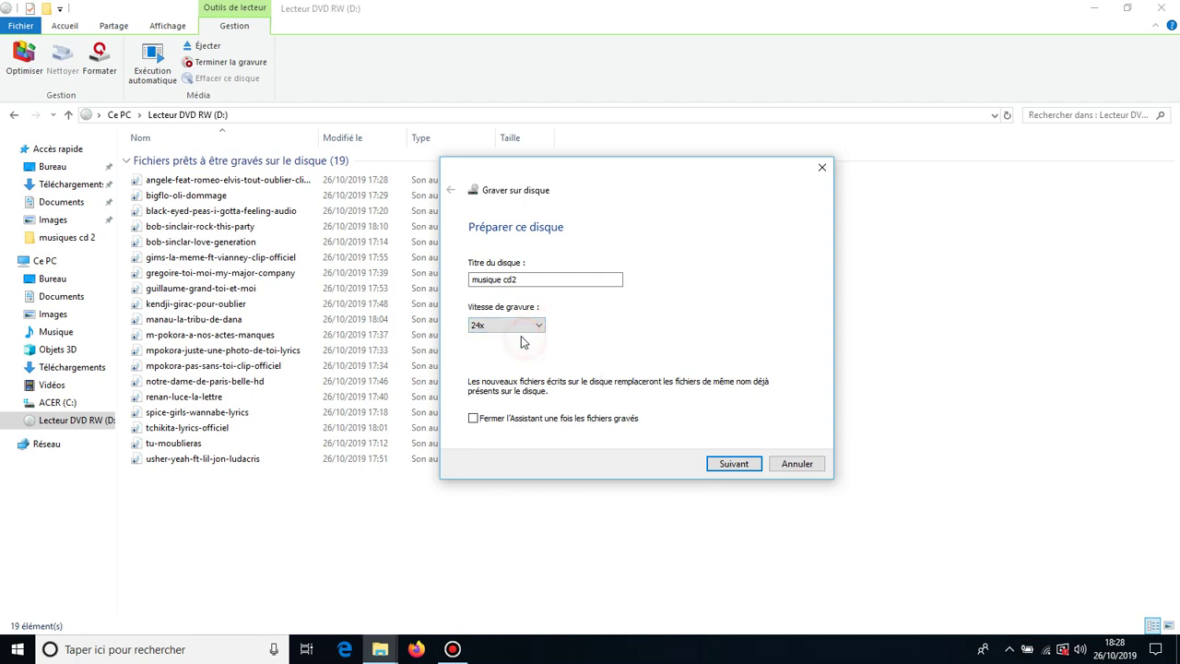
{"action": "left_click", "coordinate": [735, 464]}
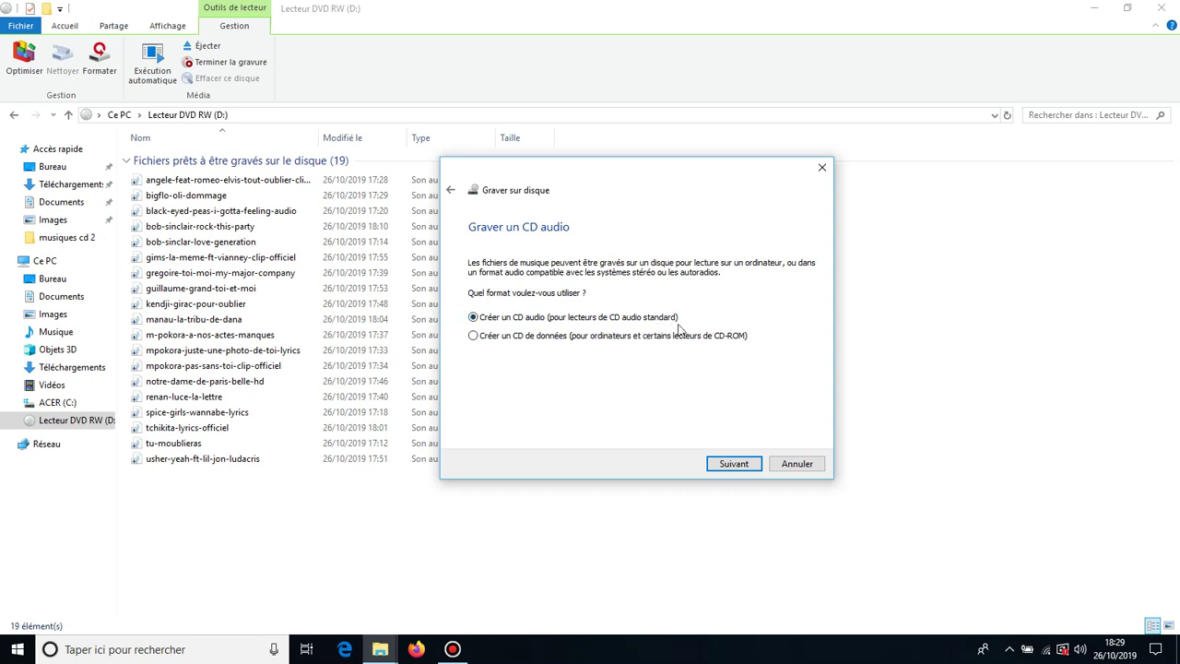
{"action": "left_click", "coordinate": [743, 466]}
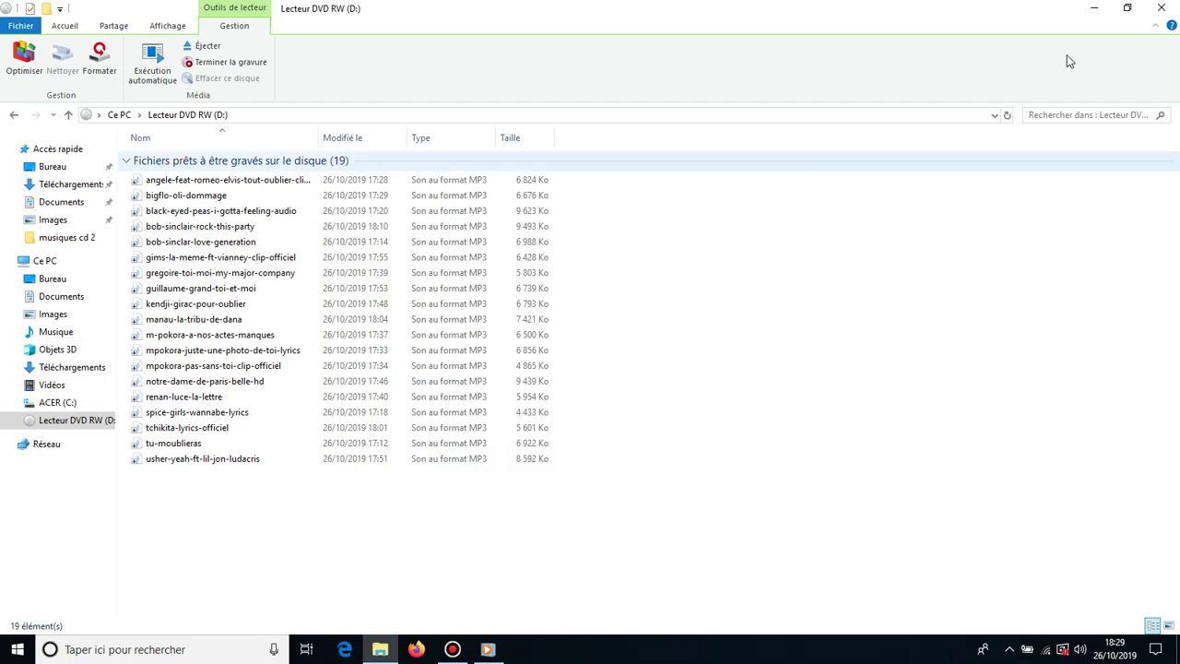
Close the DVD drive window, then reposition and maximize the Windows Media Player window.
{"action": "left_click", "coordinate": [1161, 8]}
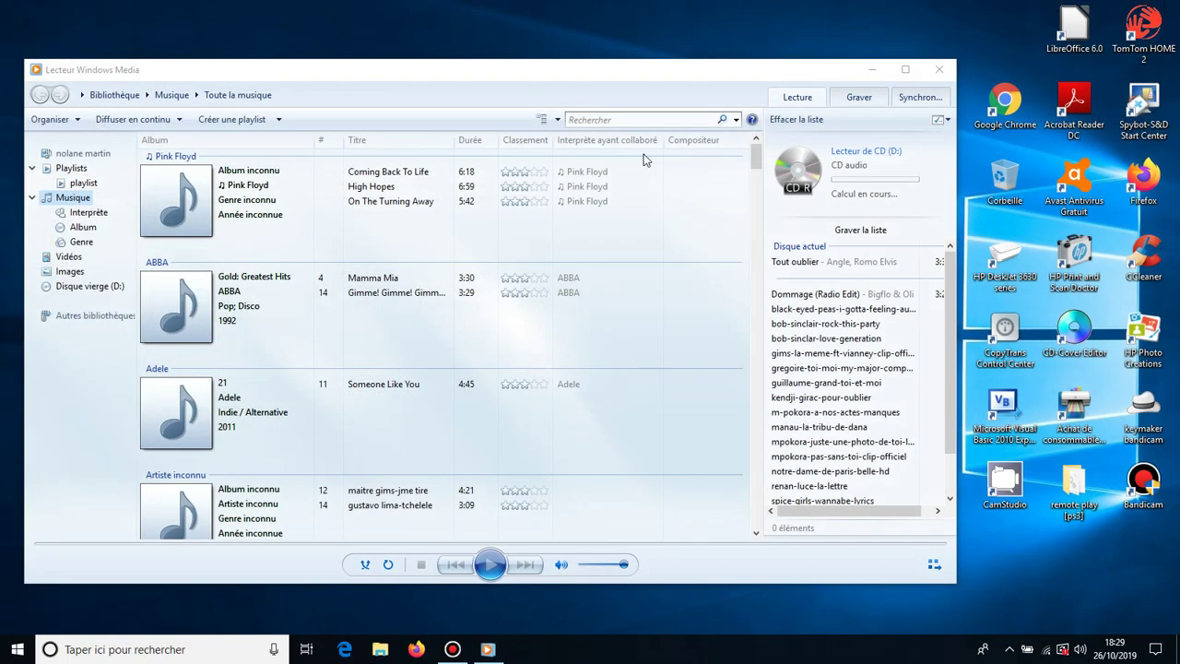
{"action": "left_click", "coordinate": [635, 70]}
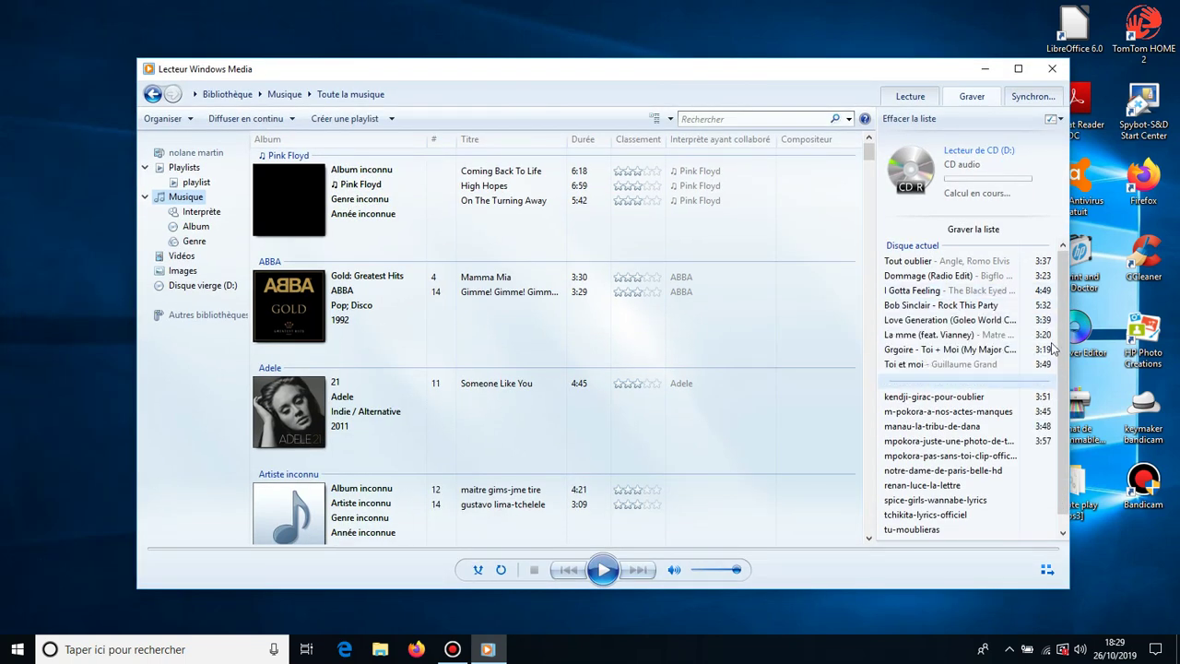
{"action": "left_click", "coordinate": [1017, 71]}
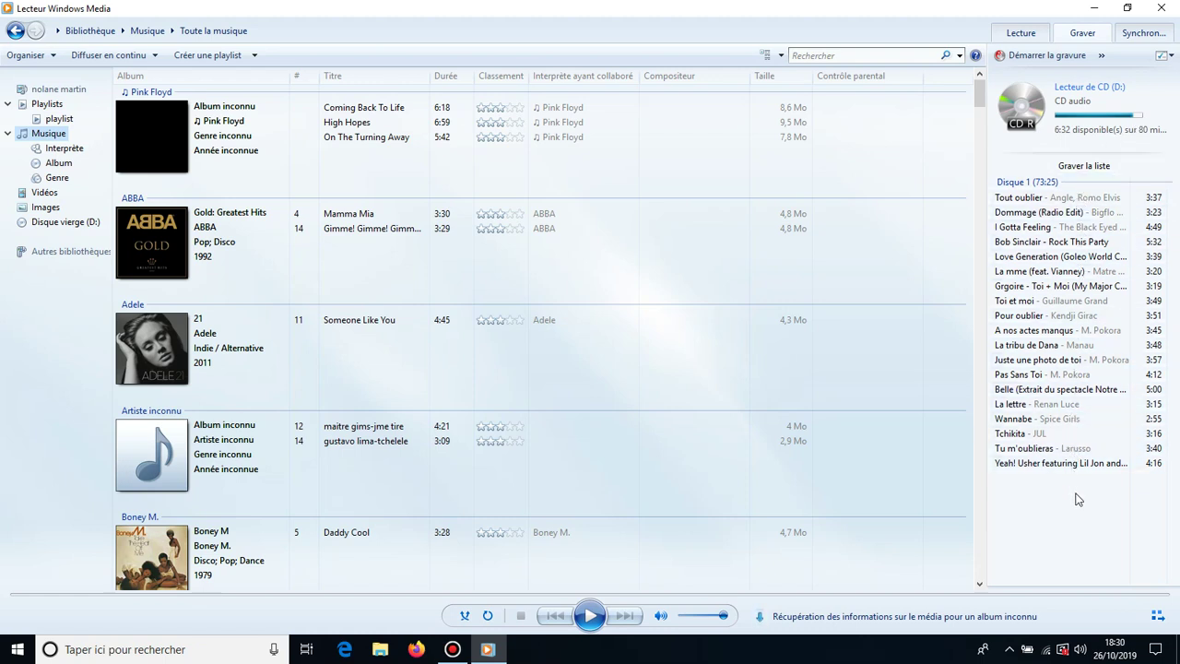
Select all the songs in the Disque 1 burn list and start burning the audio CD.
{"action": "mouse_move", "coordinate": [1075, 495]}
{"action": "left_mouse_down"}
{"action": "mouse_move", "coordinate": [1106, 197]}
{"action": "mouse_move", "coordinate": [1075, 501]}
{"action": "left_mouse_up"}
{"action": "left_click", "coordinate": [1075, 501]}
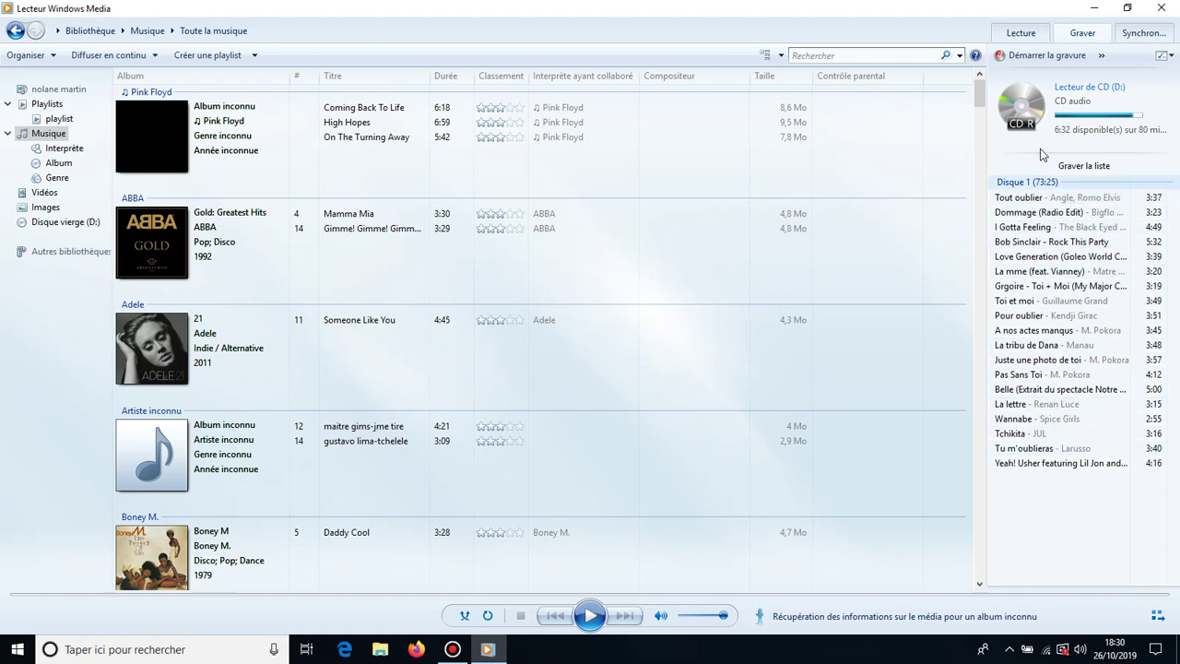
{"action": "left_click_drag", "start_coordinate": [1060, 495], "coordinate": [1085, 193]}
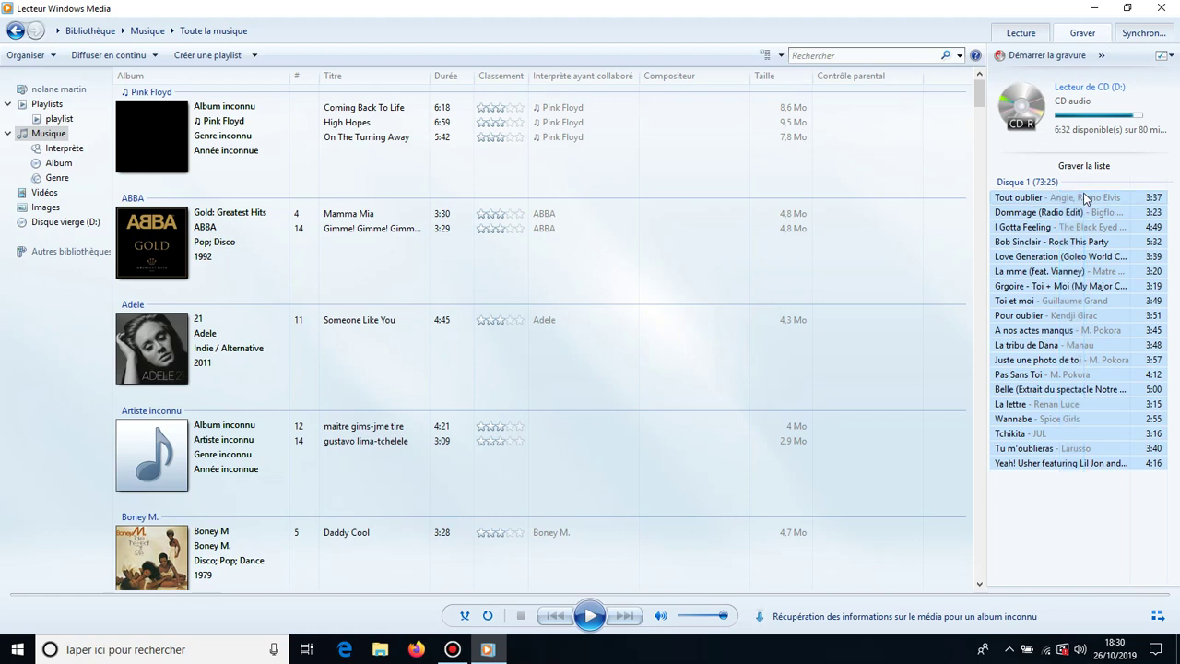
{"action": "left_click", "coordinate": [1043, 57]}
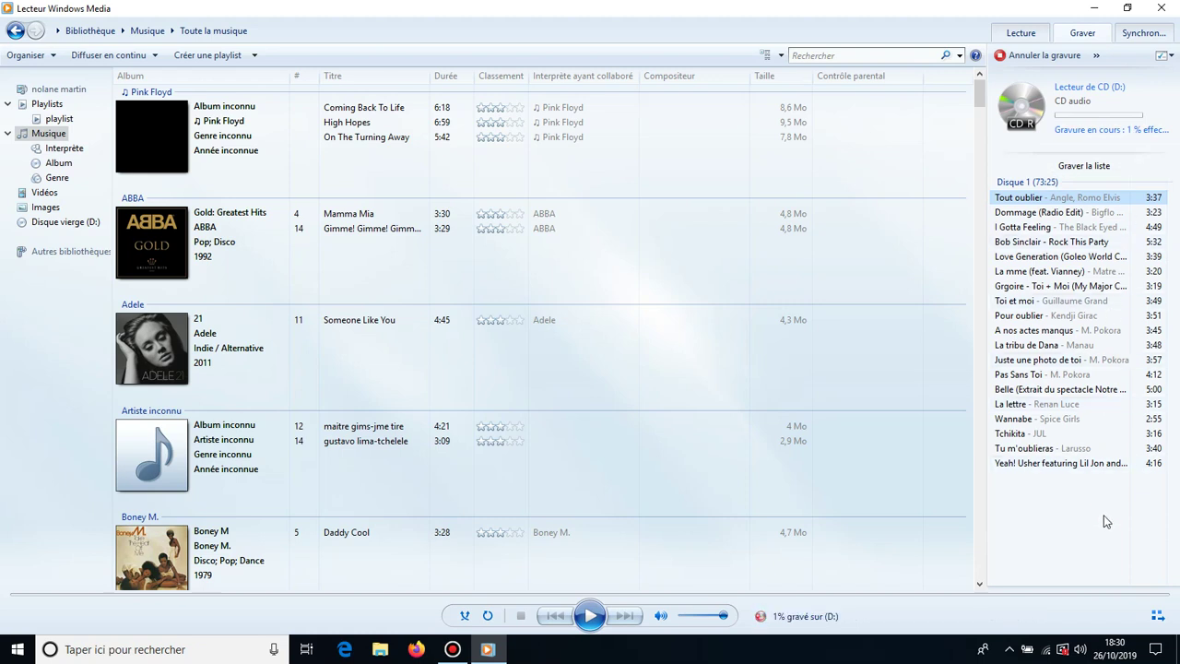
{"action": "left_click", "coordinate": [455, 652]}
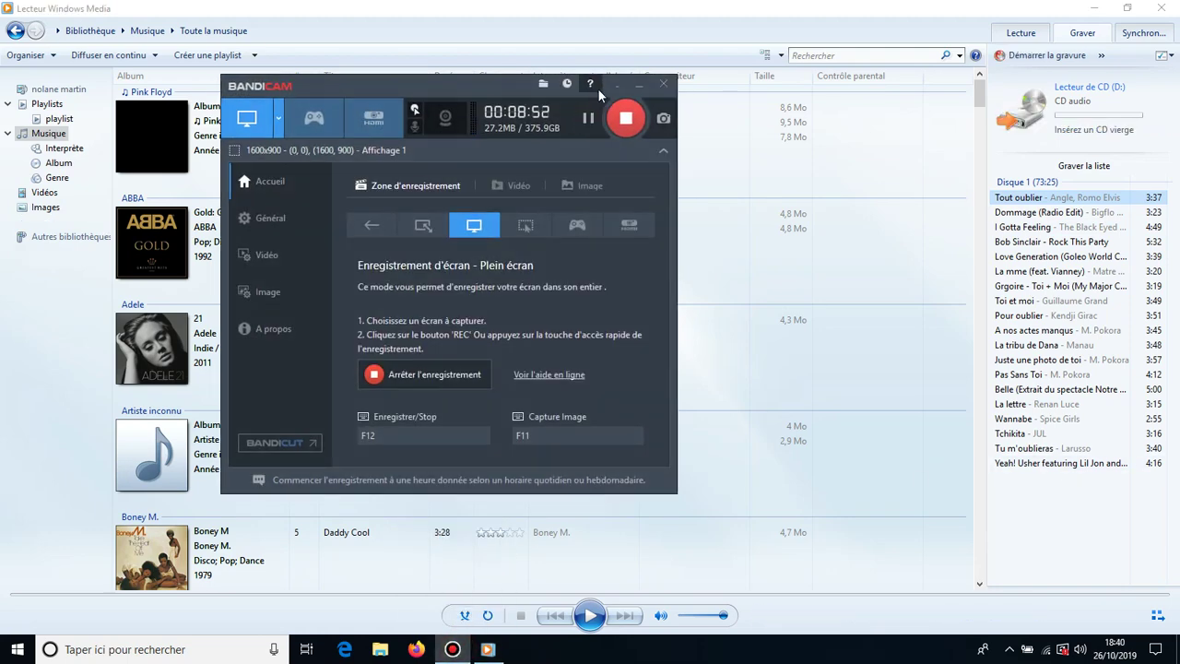
{"action": "left_click", "coordinate": [637, 84]}
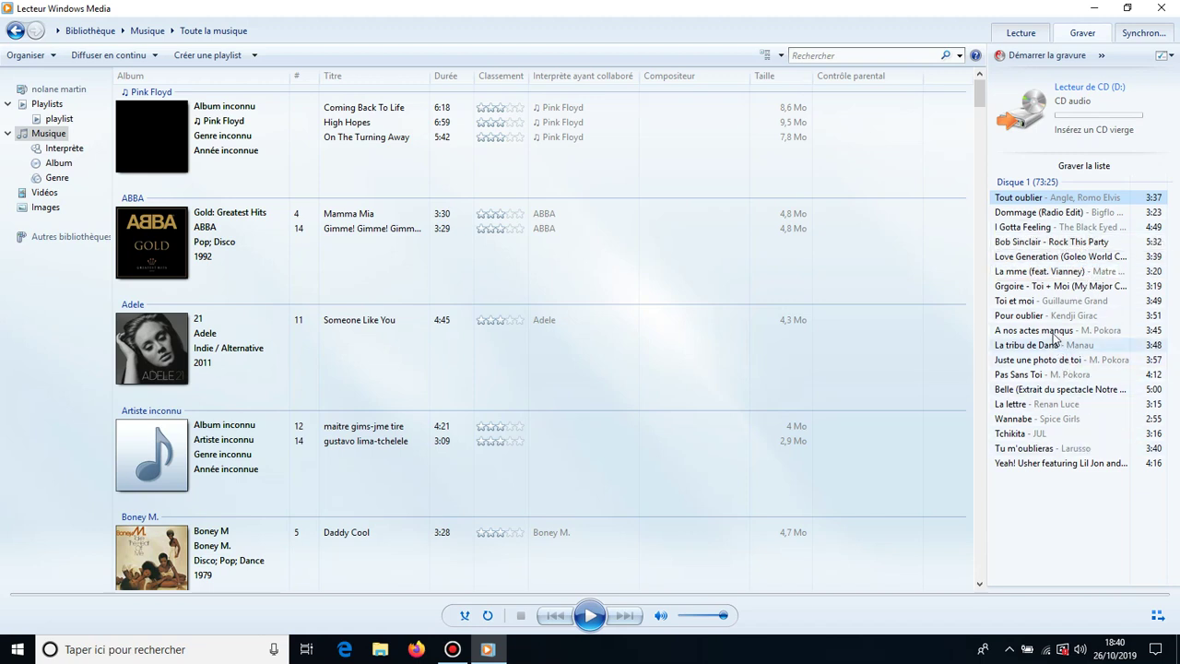
Close Windows Media Player to return to the desktop.
{"action": "left_click", "coordinate": [1164, 8]}
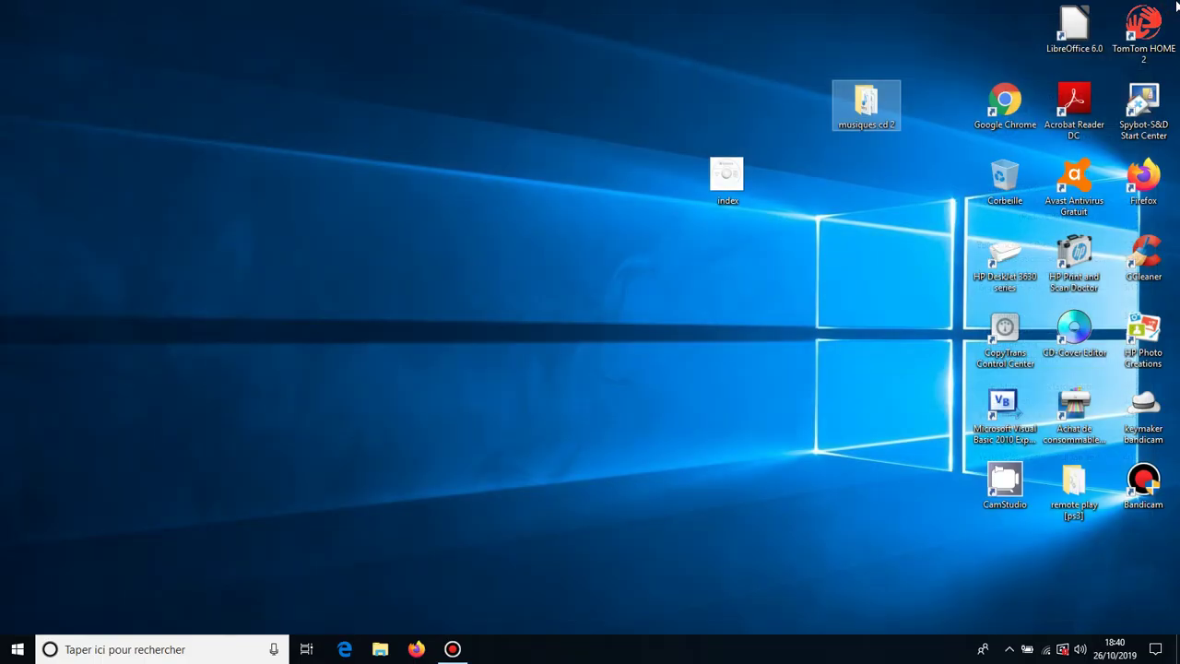